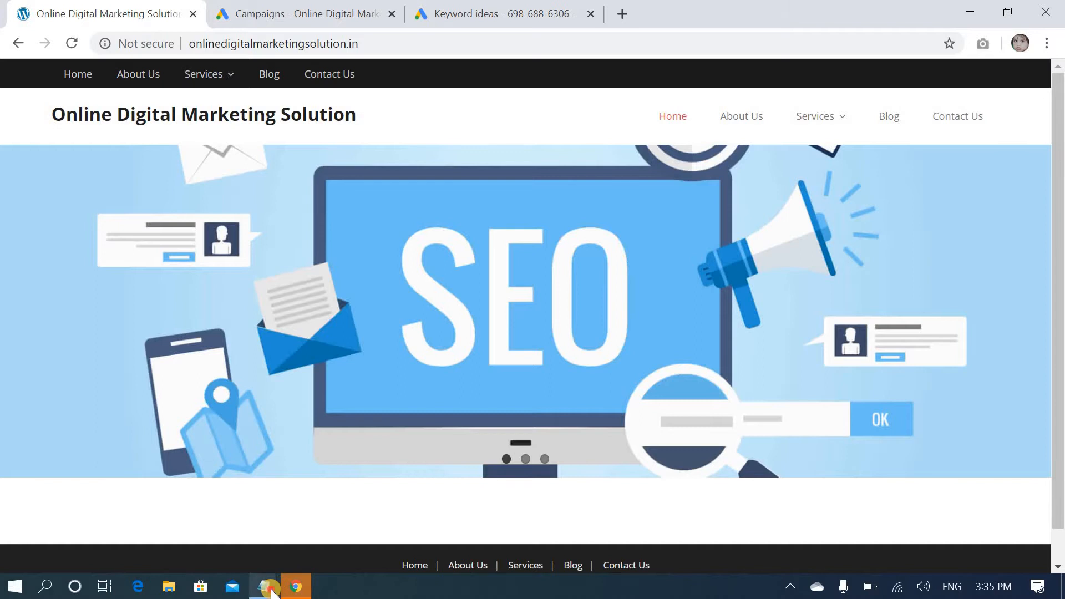
Switch to Notepad and list Account, Campaign, Ad Groups, Keywords and Ads on separate lines
mouse_move(272, 583)
left_click(304, 553)
type("A")
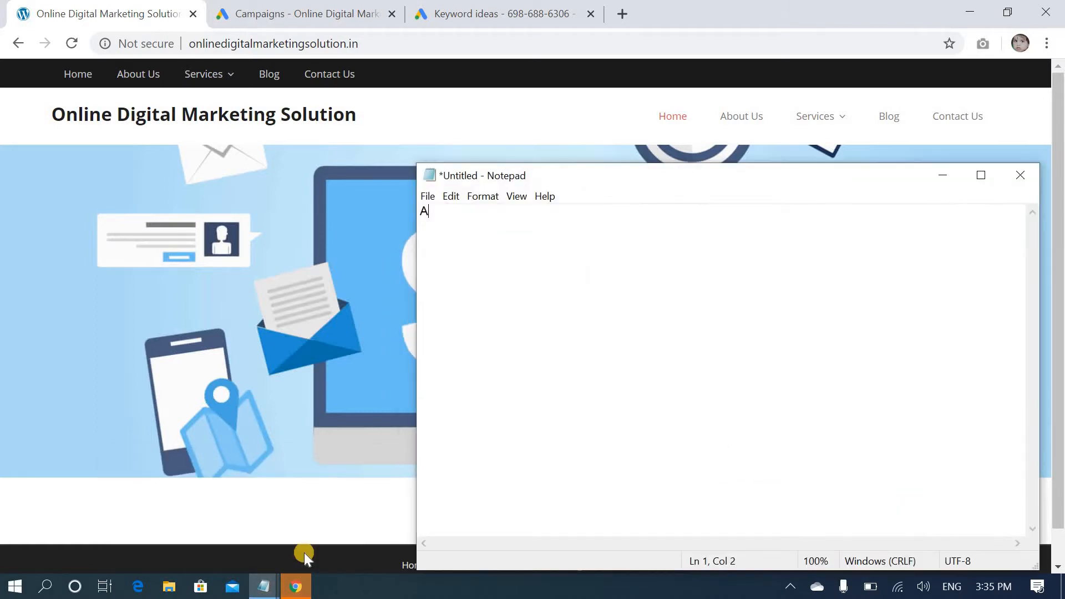
type("ccount")
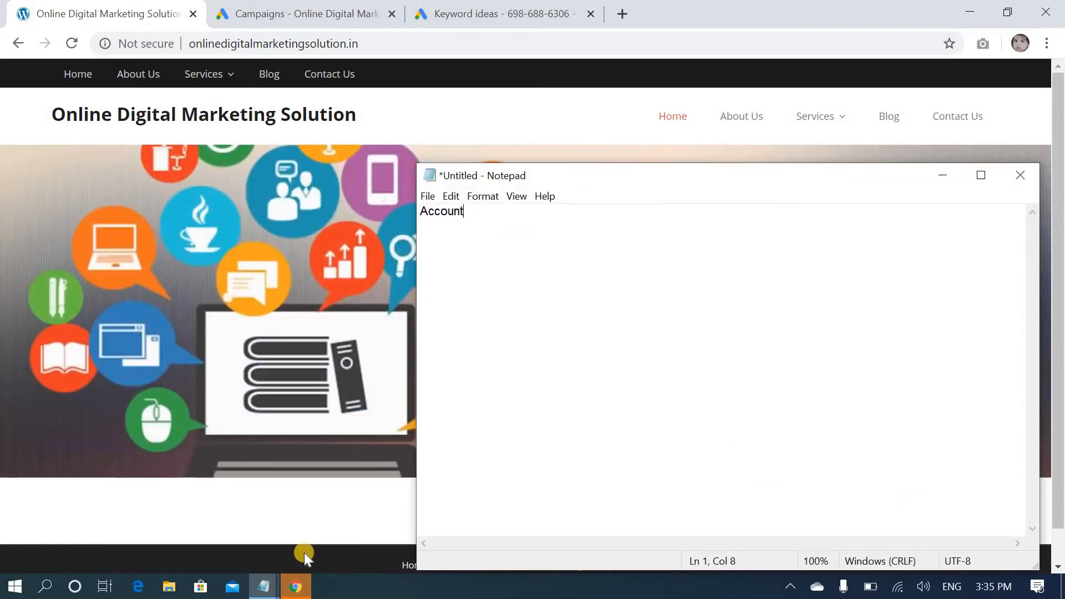
key("Return")
type("Campaign")
key("Return")
type("A")
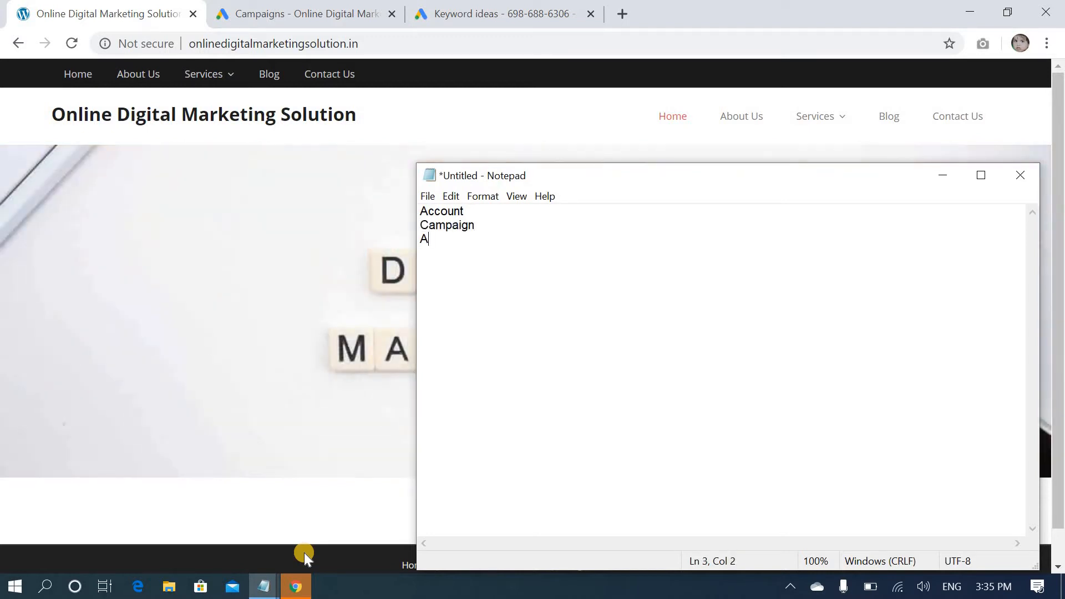
type("d Groups")
key("Return")
type("Keywords")
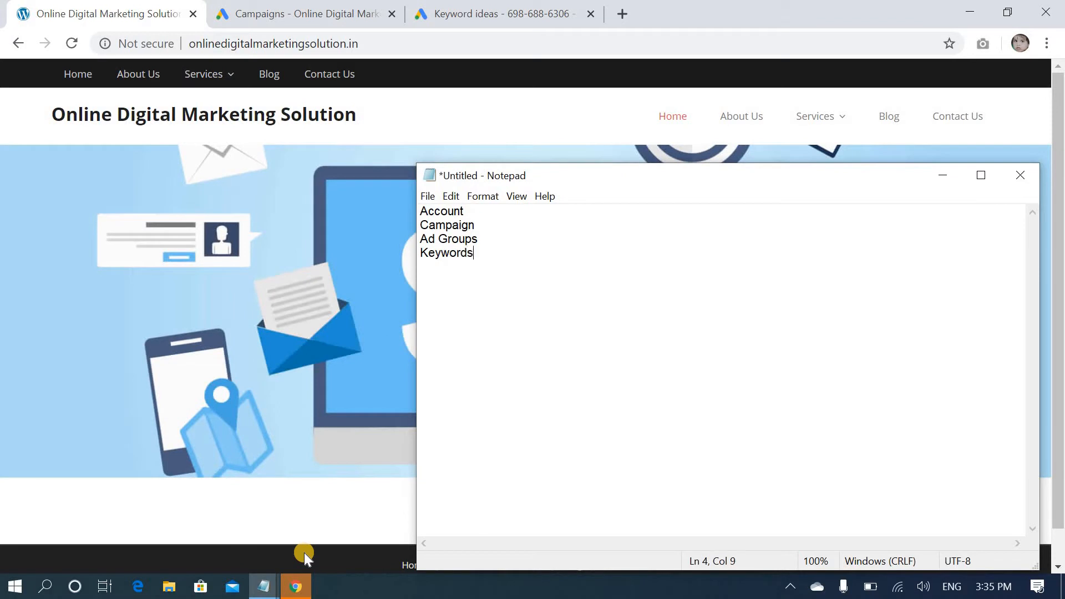
key("Return")
type("Ads")
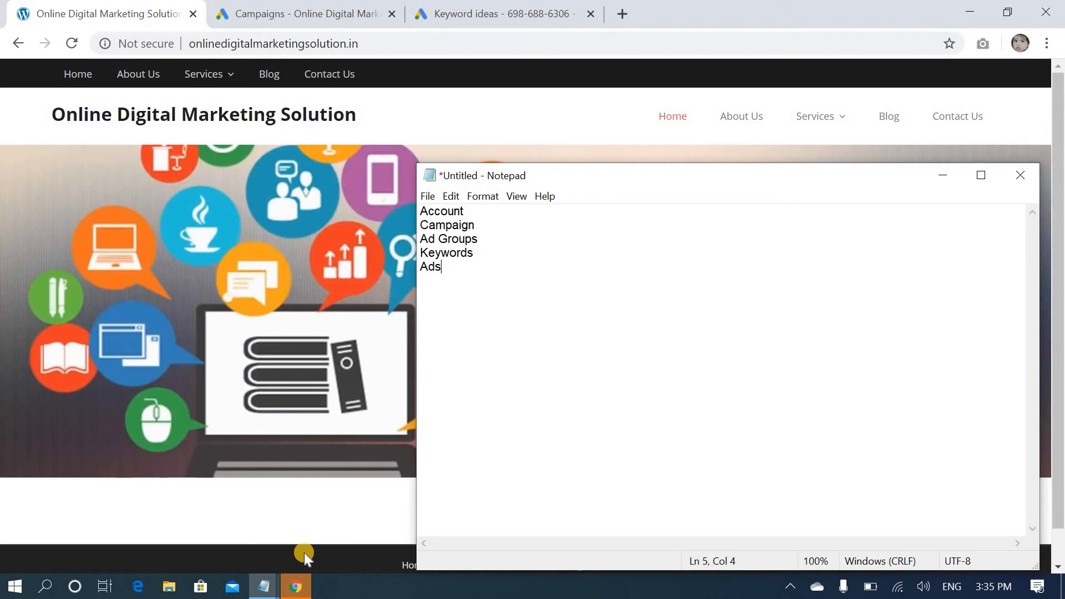
Add the account name "Online Digital Marketing Solution" below the list, separated by a blank line
key("Return")
key("Return")
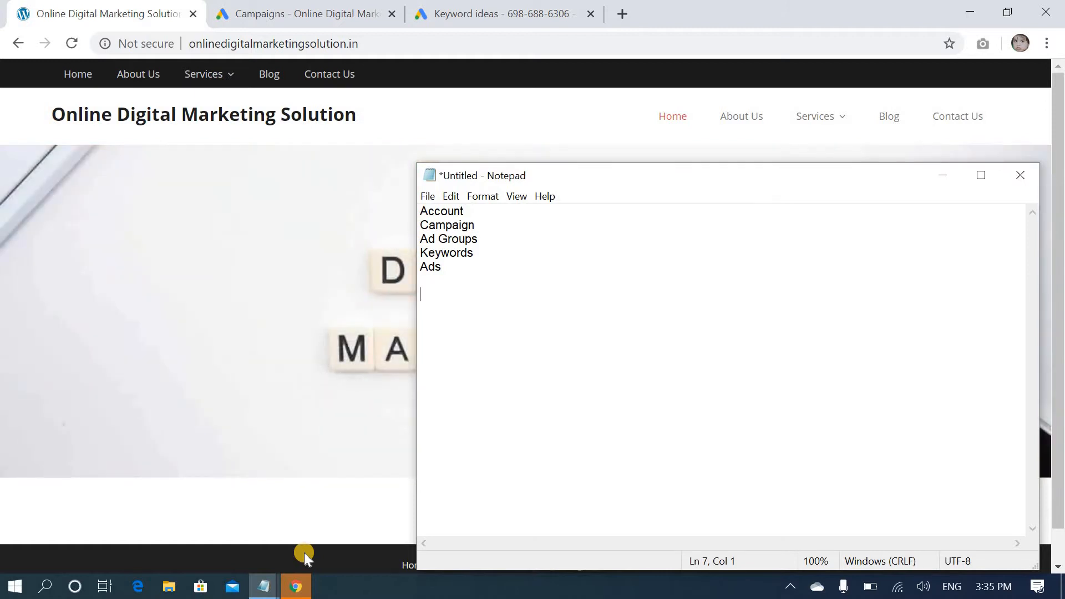
type("Online Digital ")
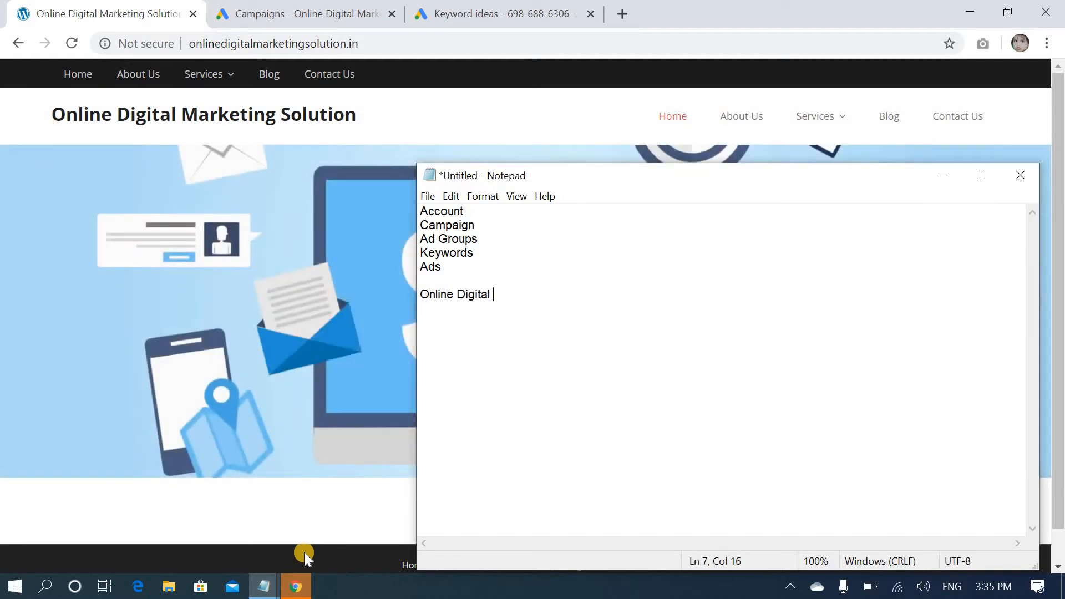
type("Marketing Sol")
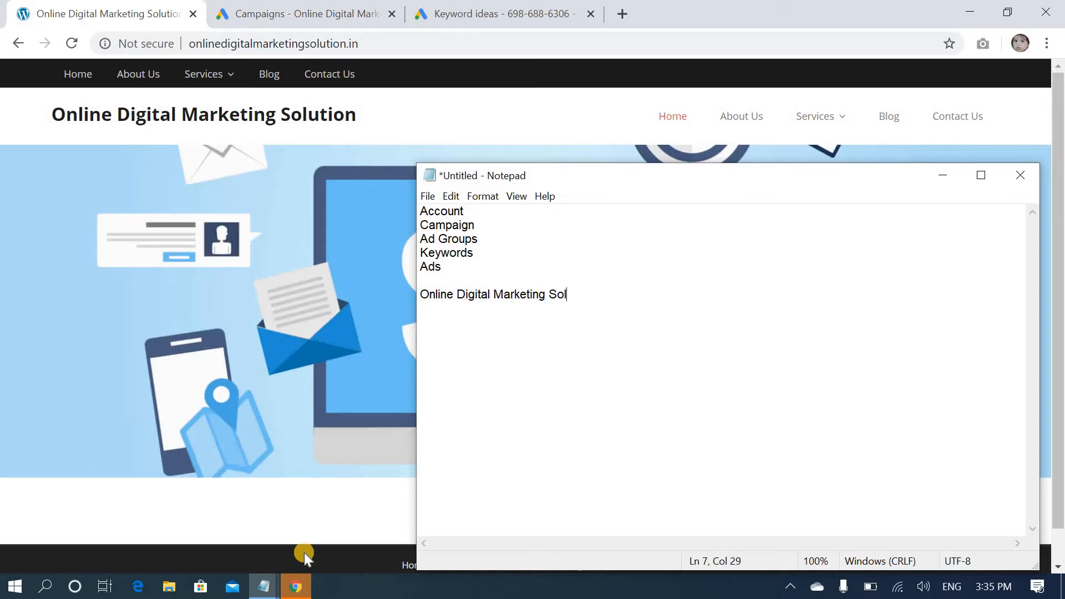
type("ution")
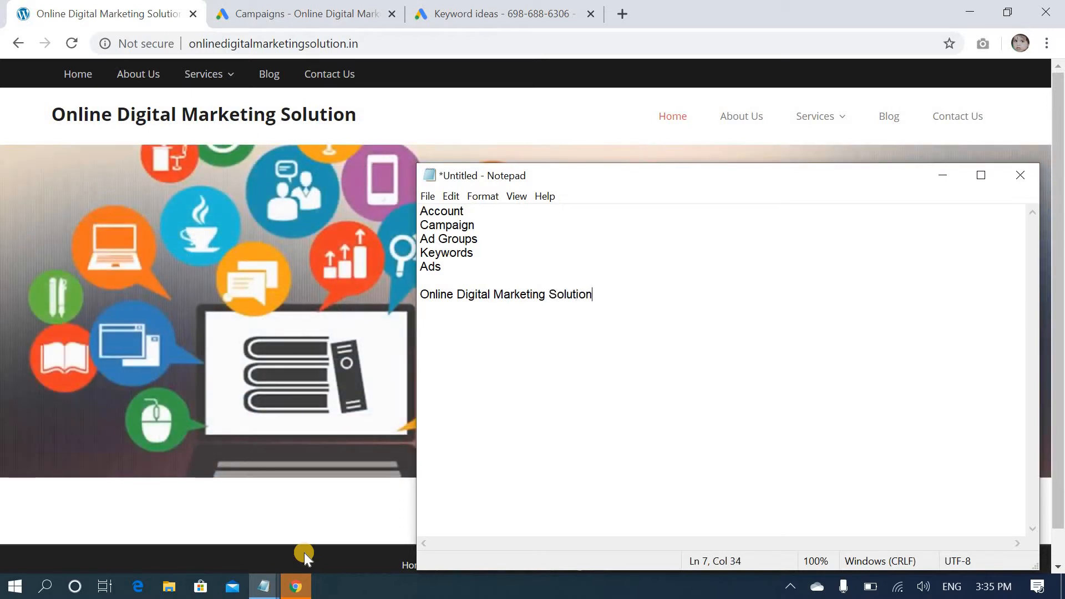
Add "Bangalore" below the account name, and "SEO" and "SEM" side by side beneath it, leaving blank lines between rows
key("Return")
key("Return")
type("Bangalore")
key("Return")
key("Return")
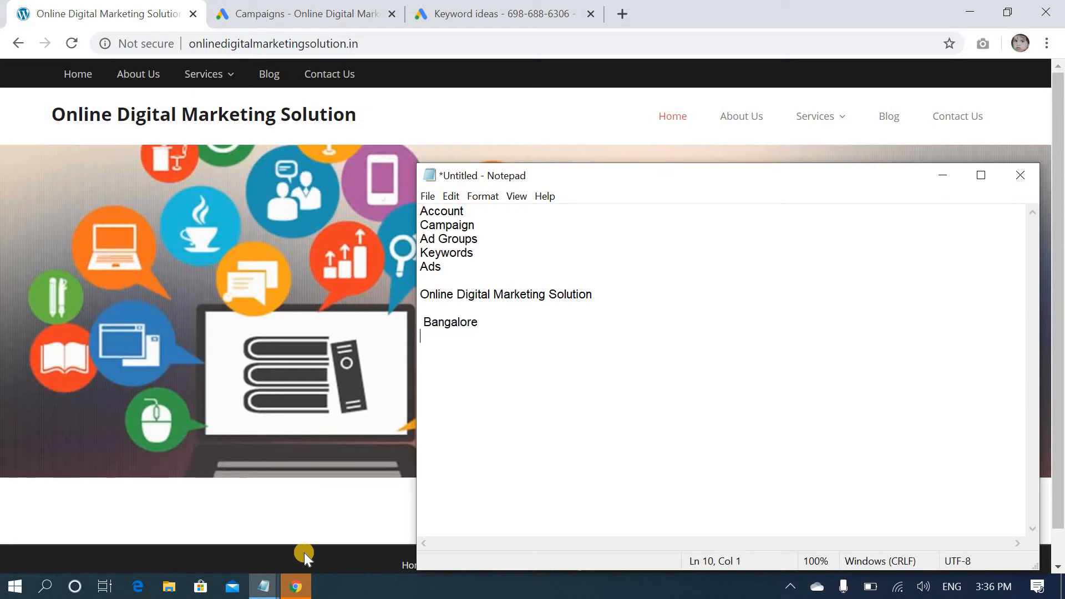
type("SE")
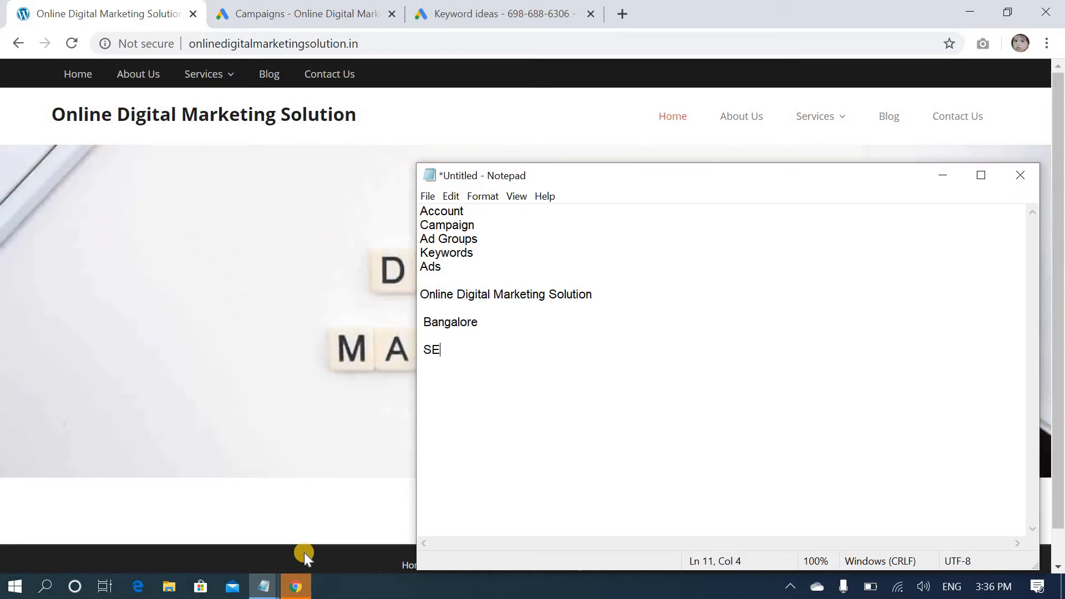
type("O    SEM")
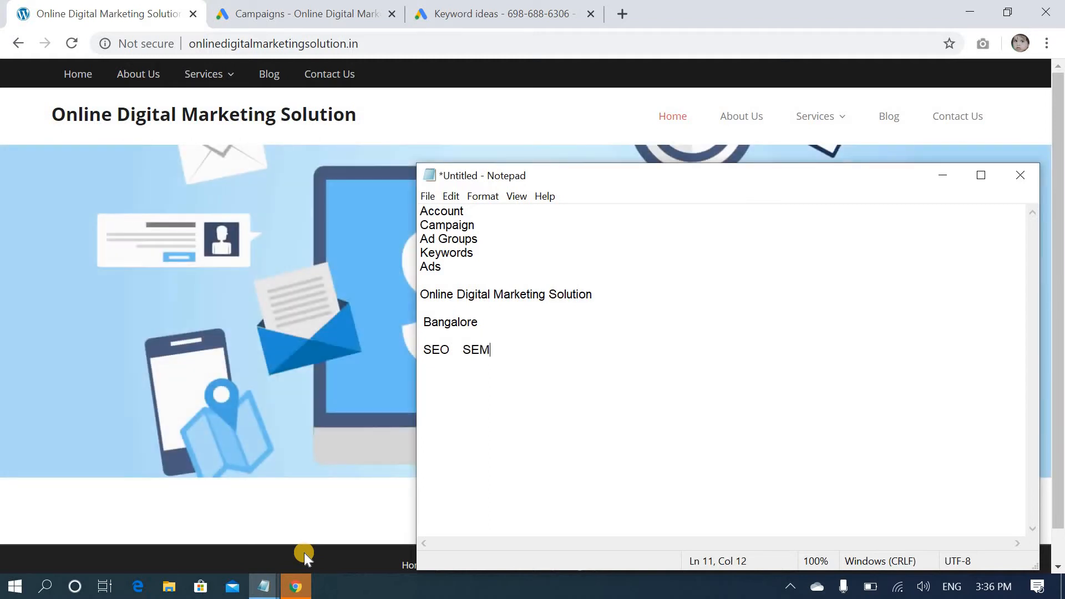
Add a dashed placeholder under each of SEO and SEM, and write "Ads" beneath them after a blank line
key("Return")
key("Return")
type("------  -------")
key("Return")
key("Return")
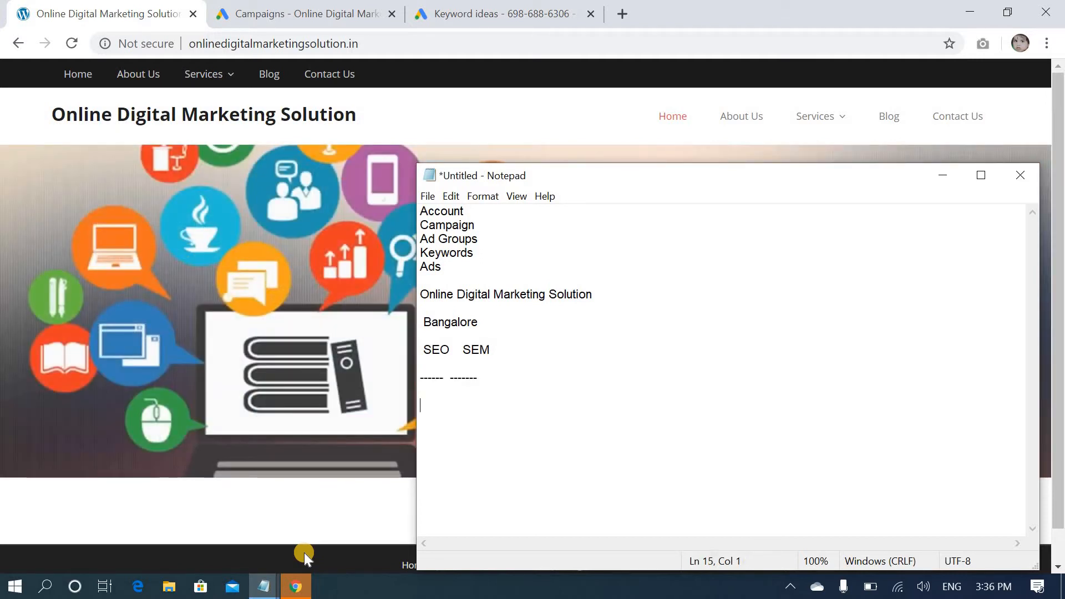
type("Ads")
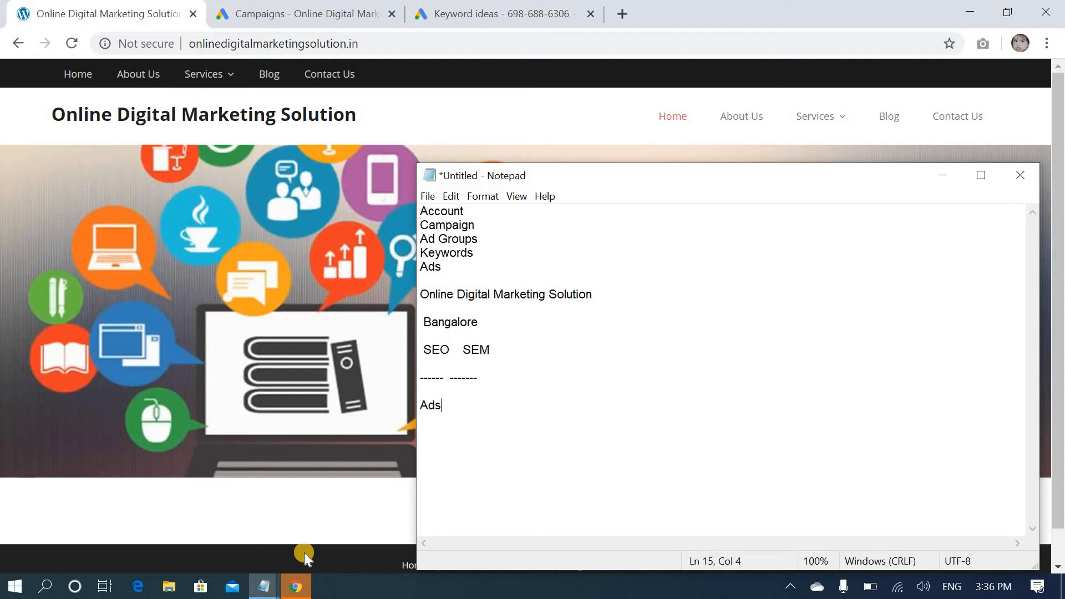
Switch to Google Ads and start a new Search campaign without a goal's guidance, leaving the desired results unselected
left_click(319, 11)
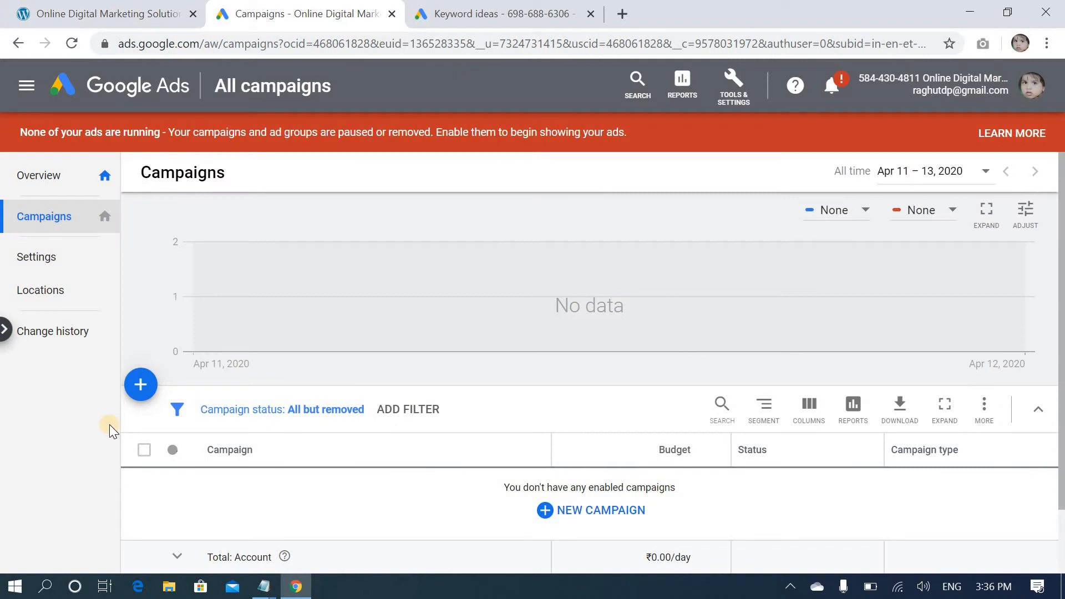
left_click(158, 384)
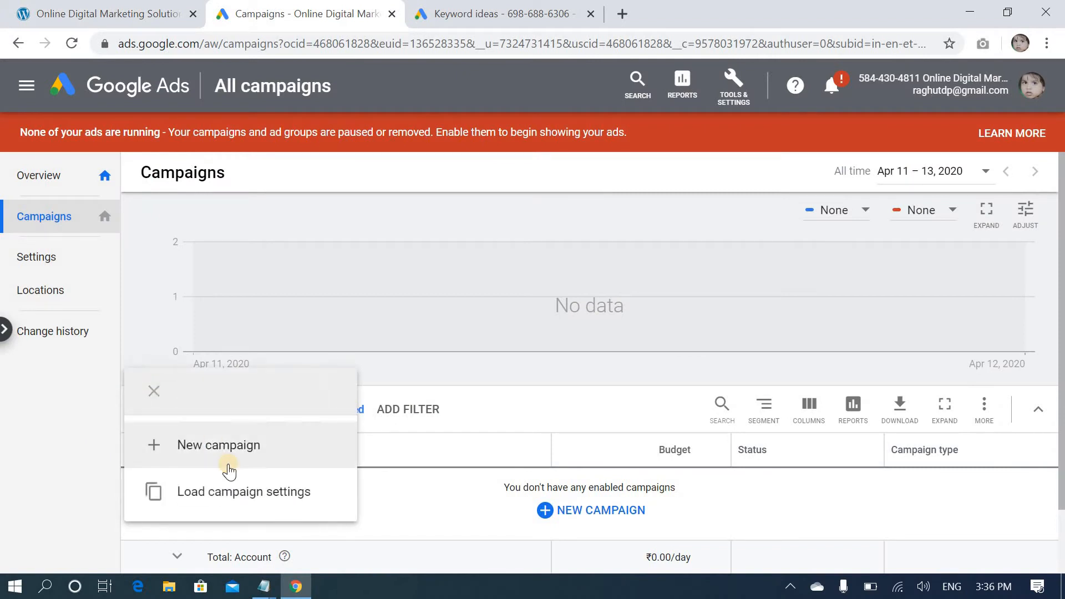
left_click(227, 458)
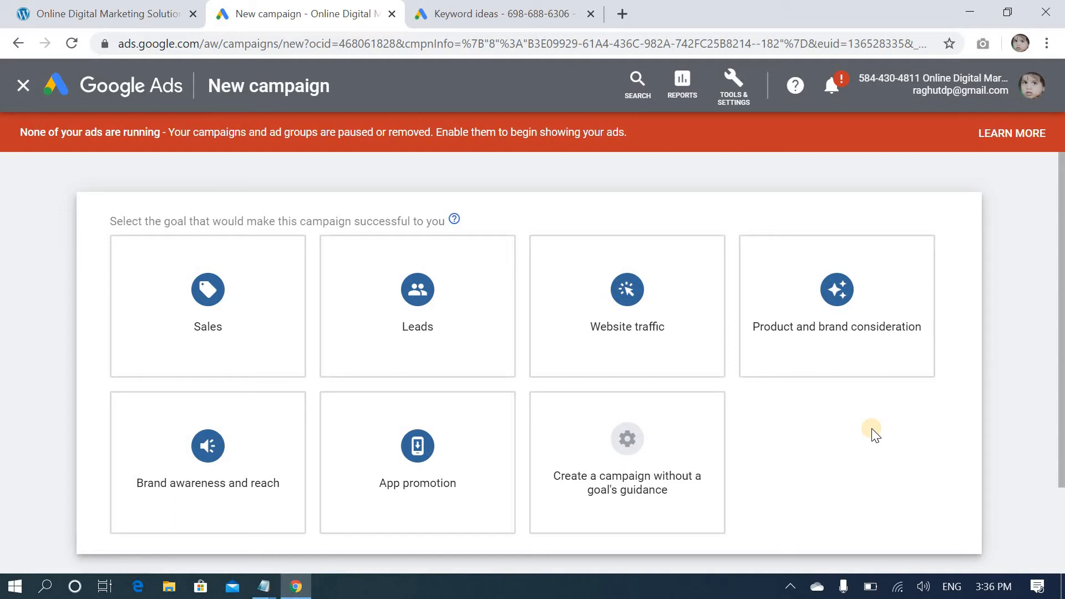
left_click(624, 490)
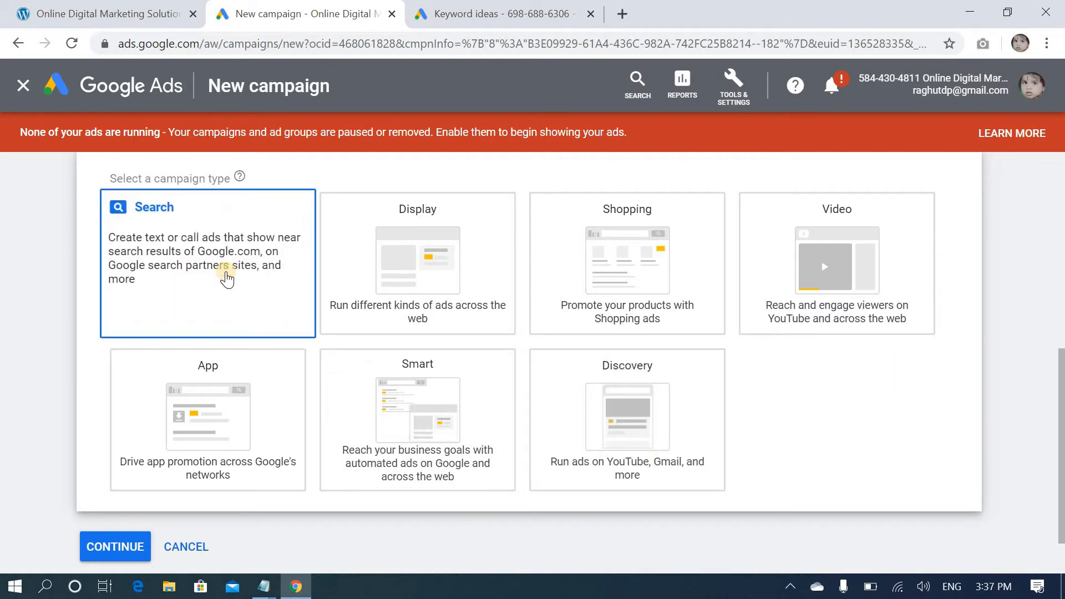
left_click(226, 277)
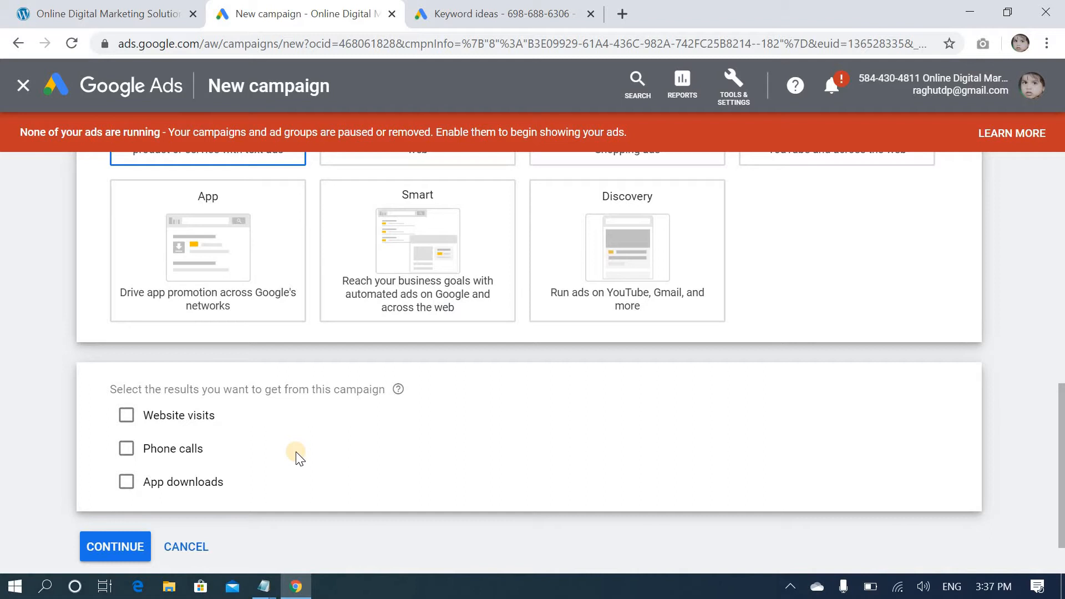
left_click(120, 549)
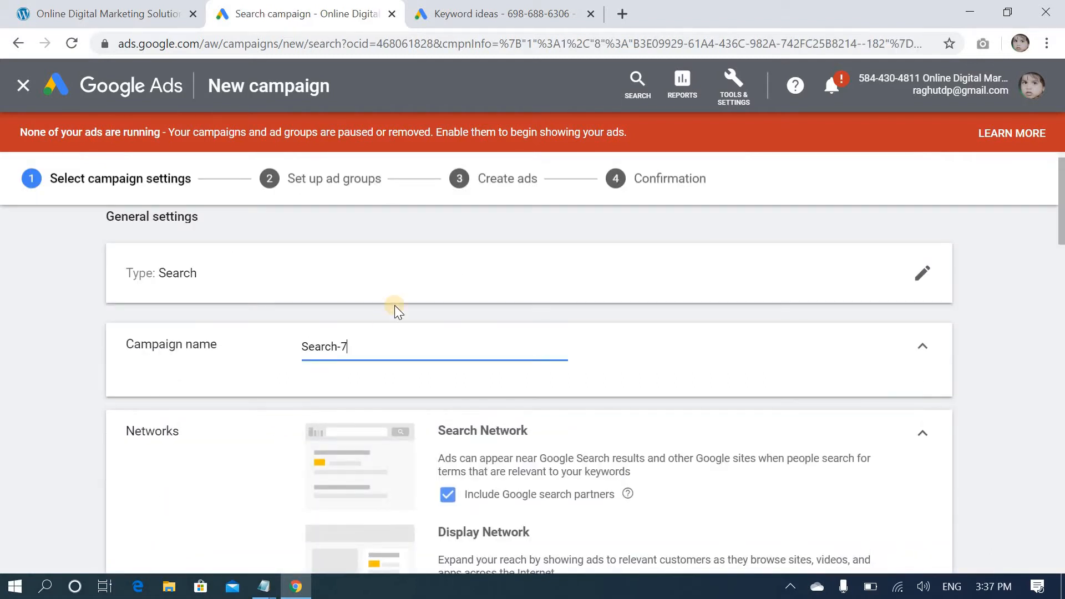
Replace the default campaign name with "Bangalore - Search Netowrk"
left_click_drag(366, 353, 283, 366)
key("BackSpace")
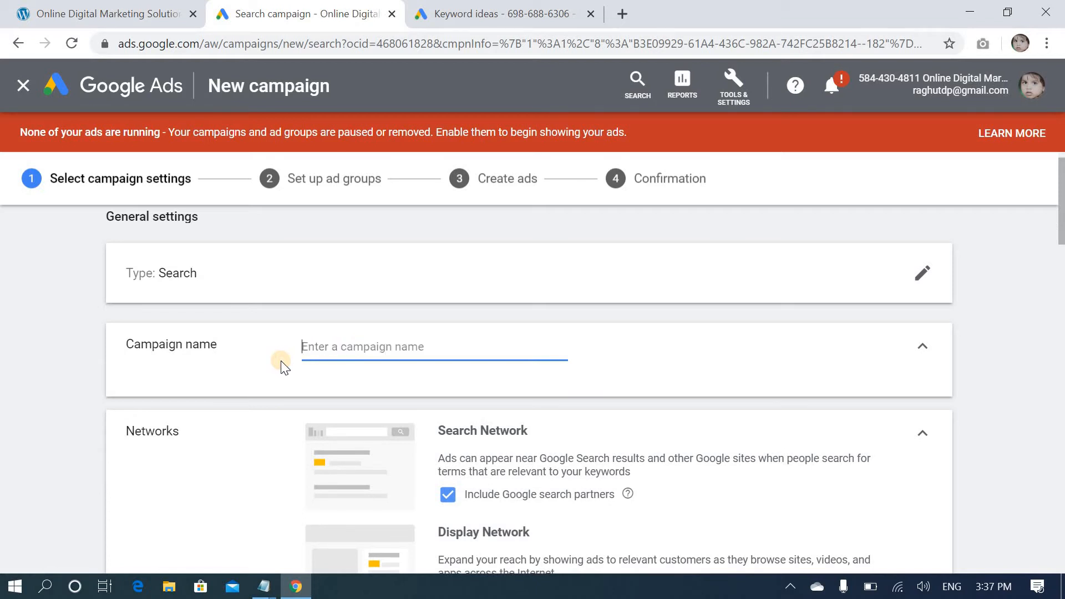
type("B")
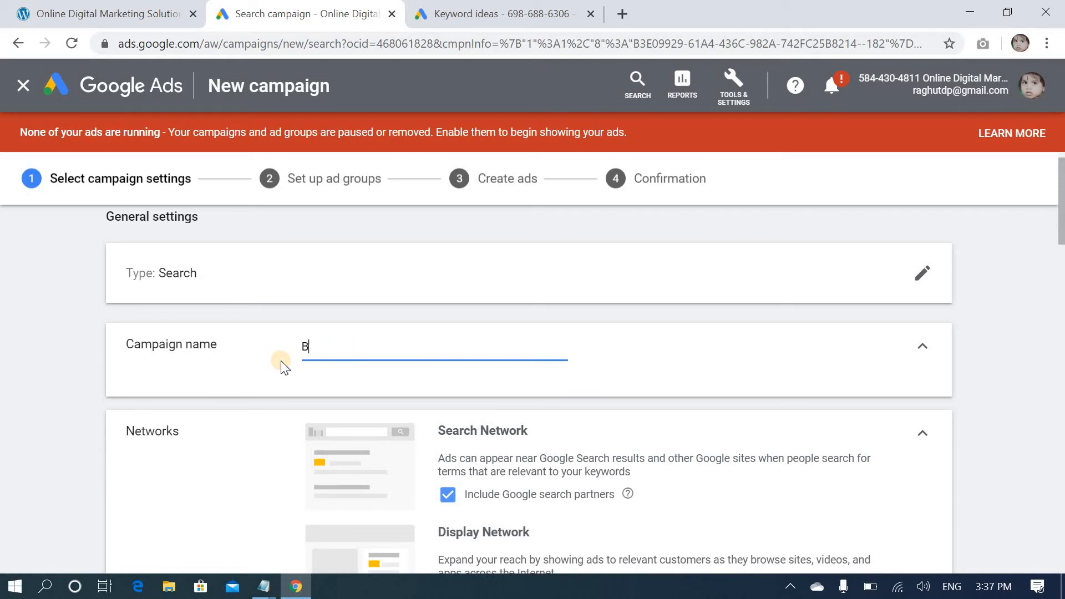
type("angalore - Search Nr")
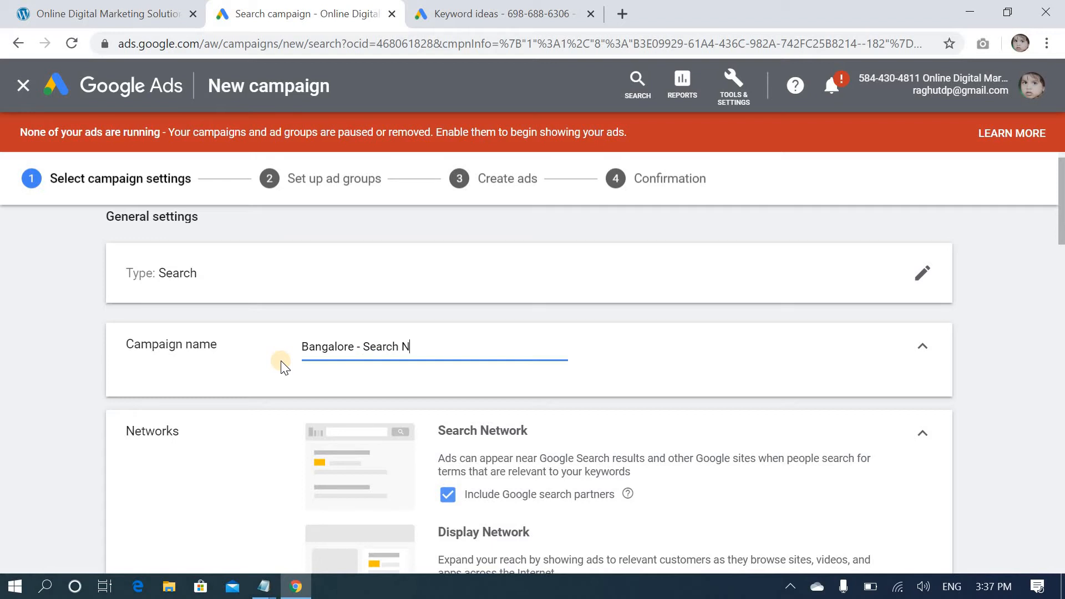
key("BackSpace")
type("etowrk")
Exclude Google search partners and the Google Display Network from the campaign's networks
scroll(219, 497, "down", 2)
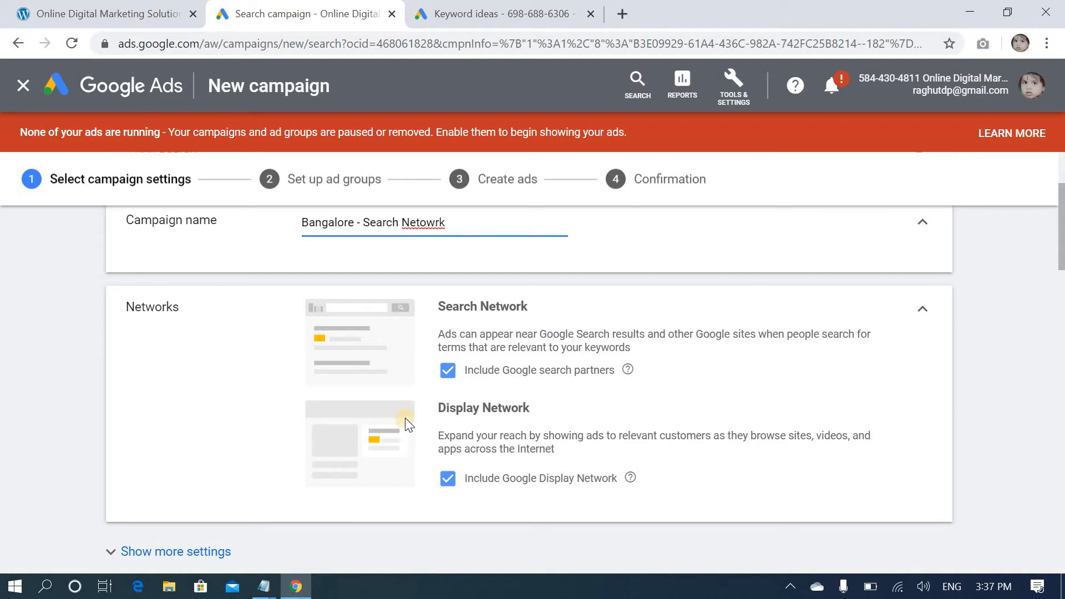
left_click(451, 370)
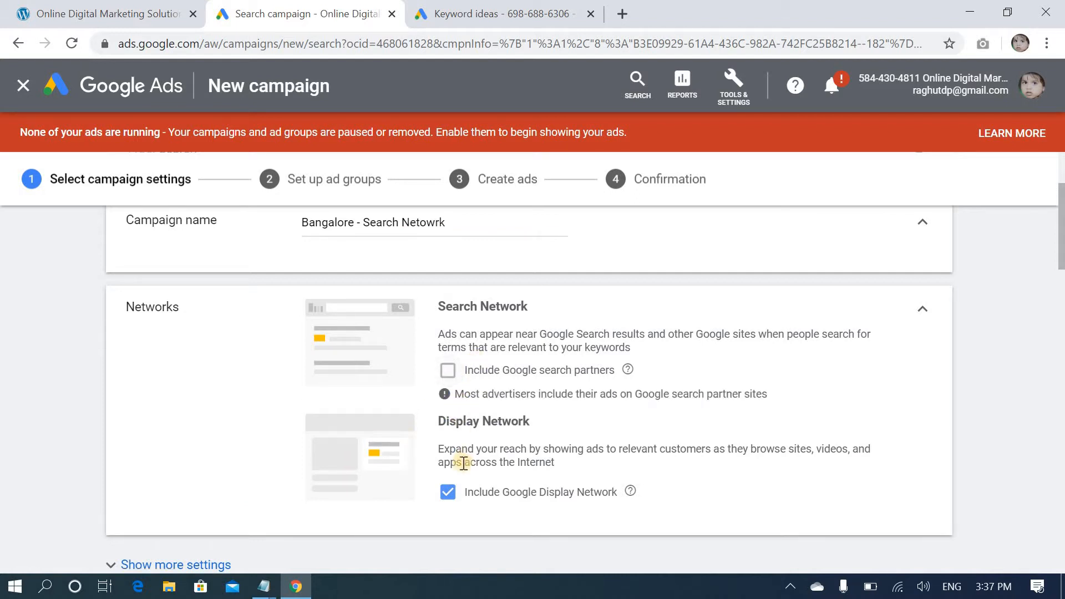
left_click(448, 493)
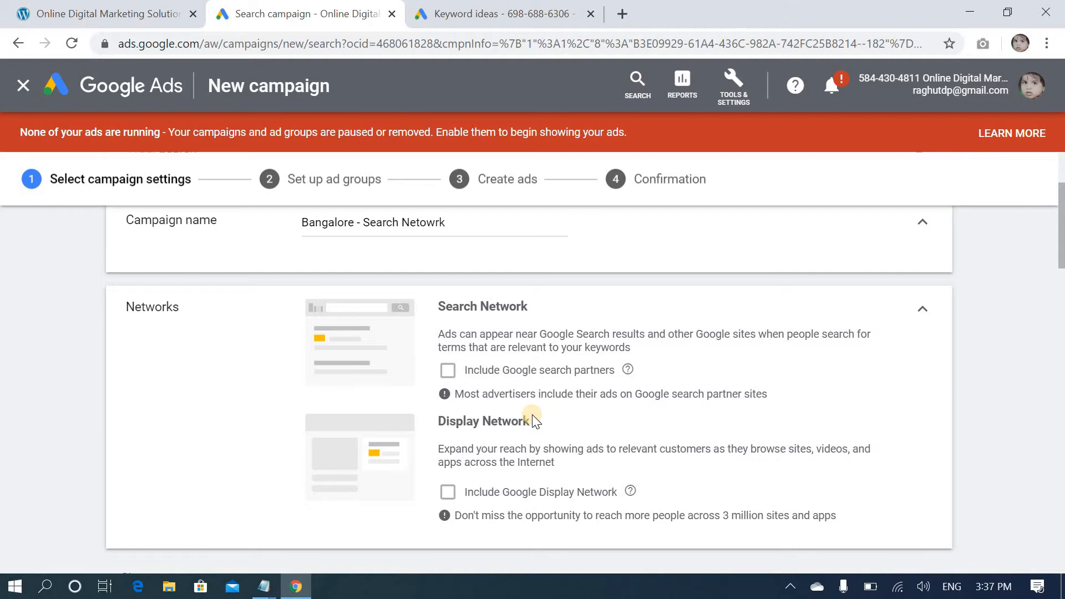
Expand the additional general settings covering campaign dates, URL options and Dynamic Search Ads
scroll(533, 421, "down", 4)
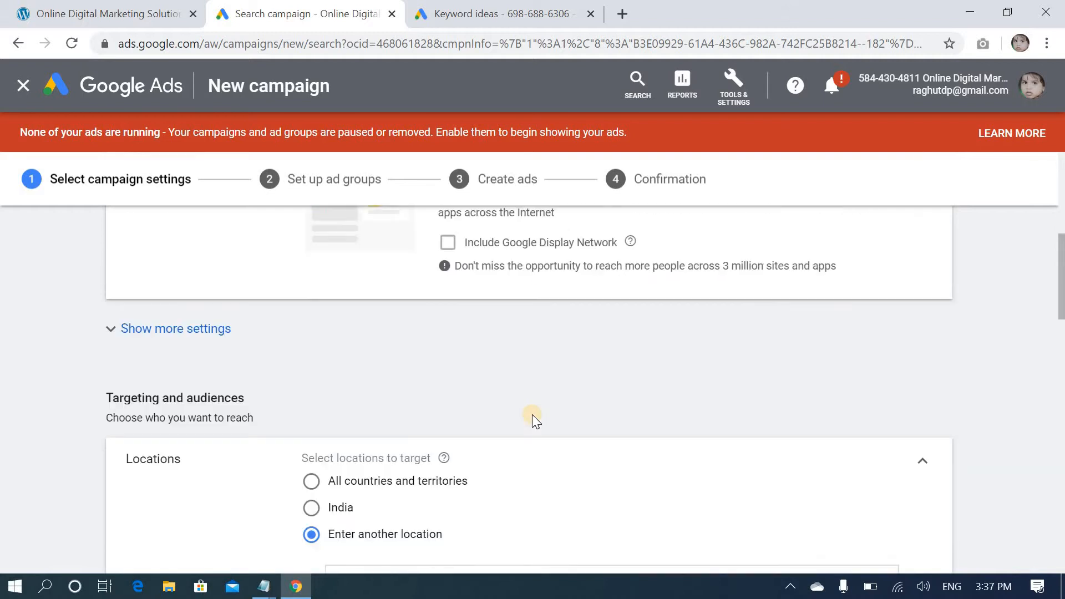
left_click(107, 329)
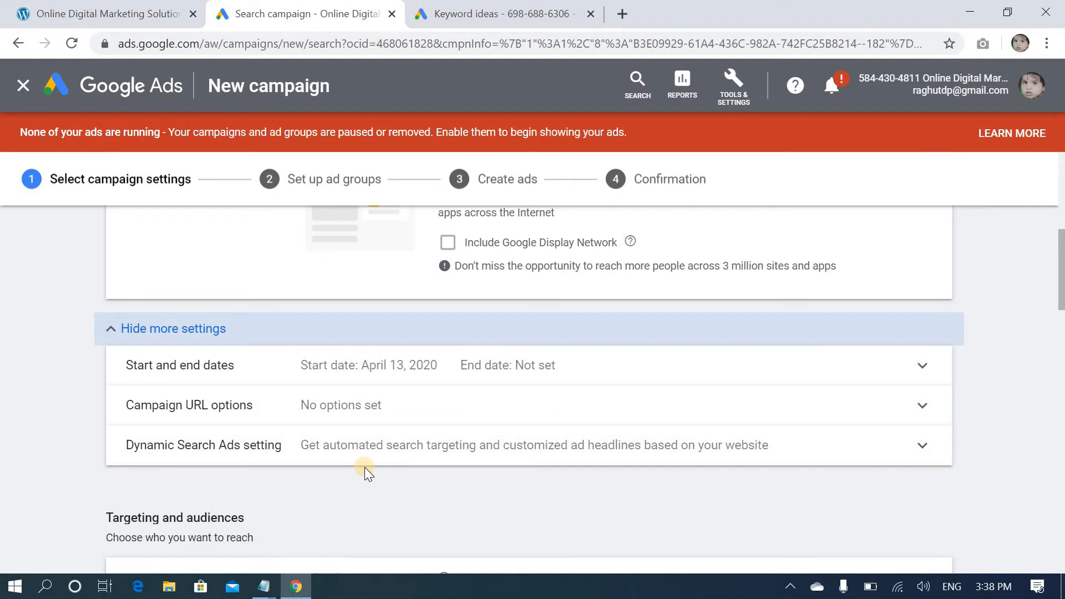
scroll(433, 441, "down", 6)
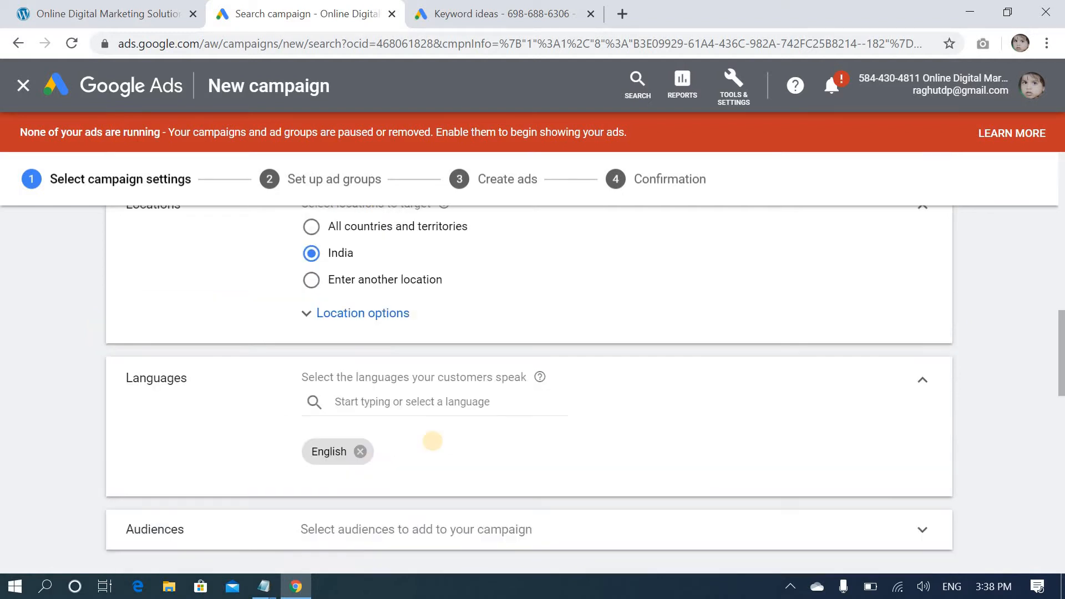
Set the campaign's targeting to another location and target the city of Bengaluru, Karnataka, India
scroll(432, 442, "up", 2)
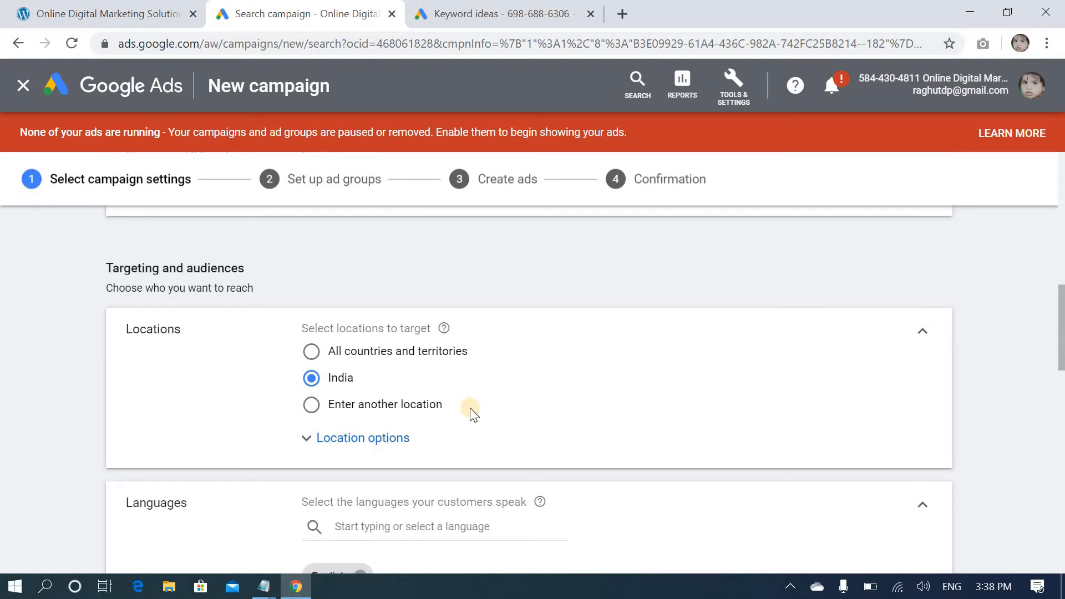
left_click(311, 404)
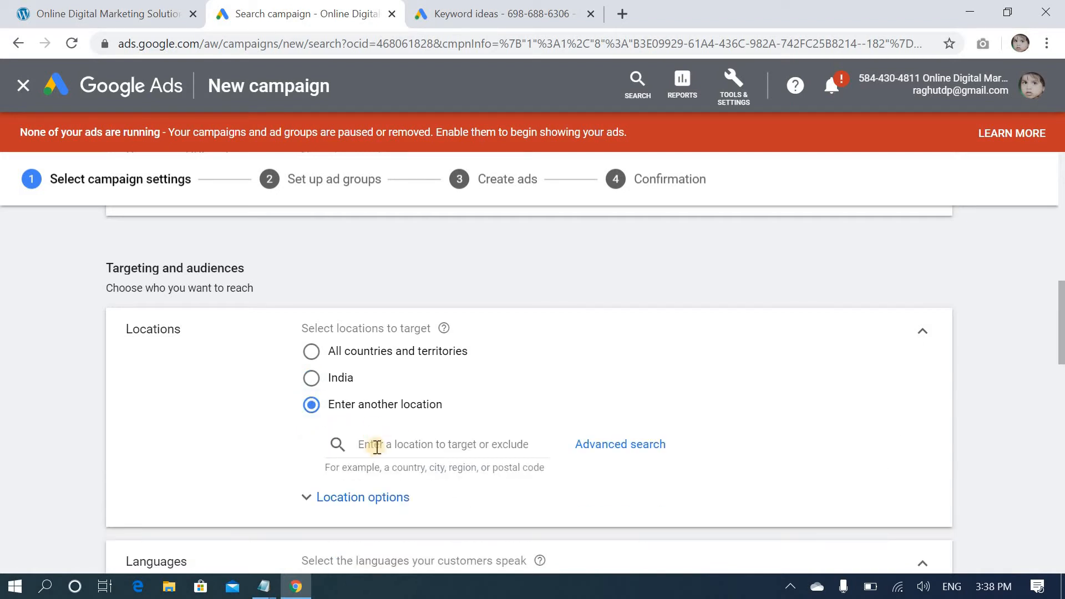
left_click(375, 448)
type("Beng")
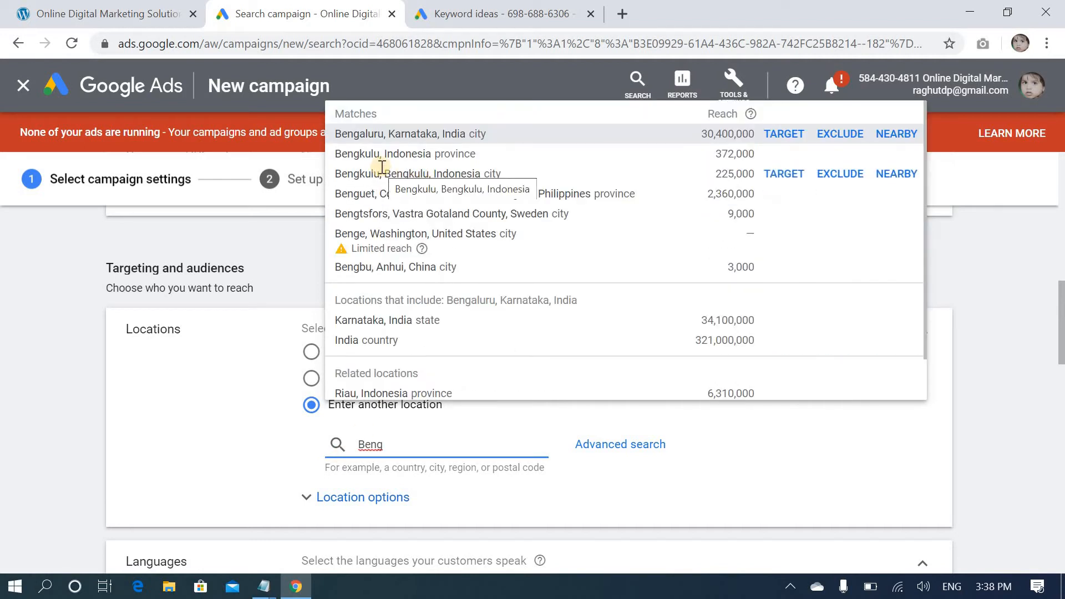
left_click(406, 135)
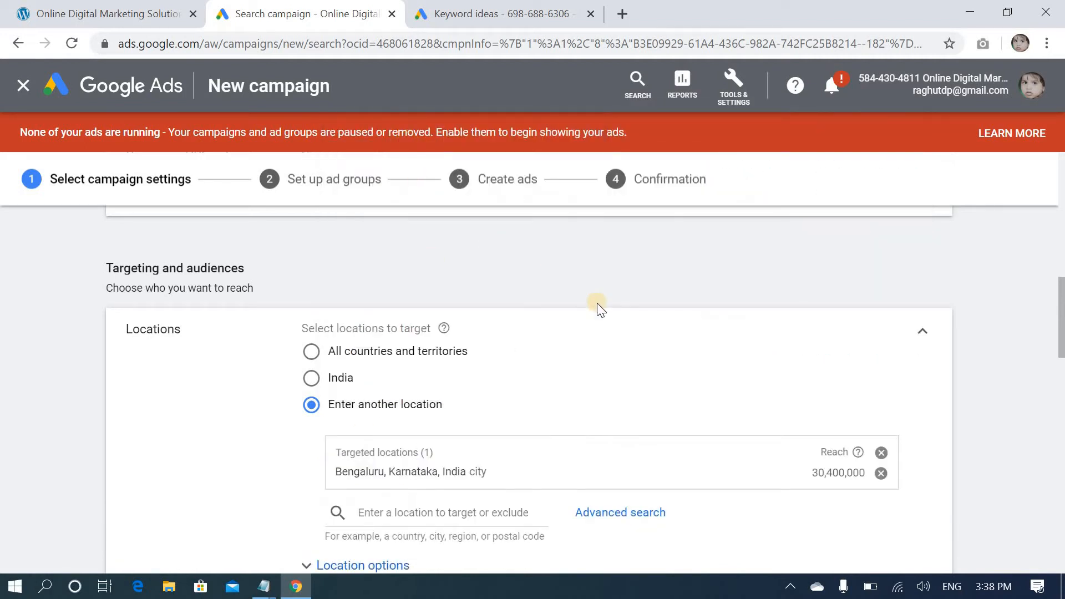
scroll(577, 333, "down", 2)
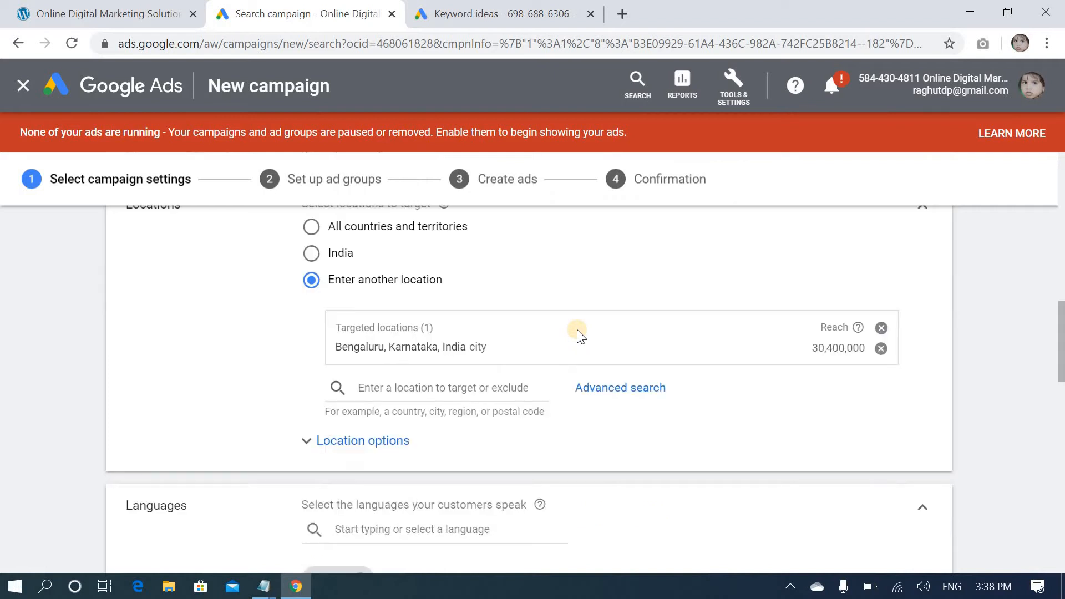
scroll(741, 411, "down", 2)
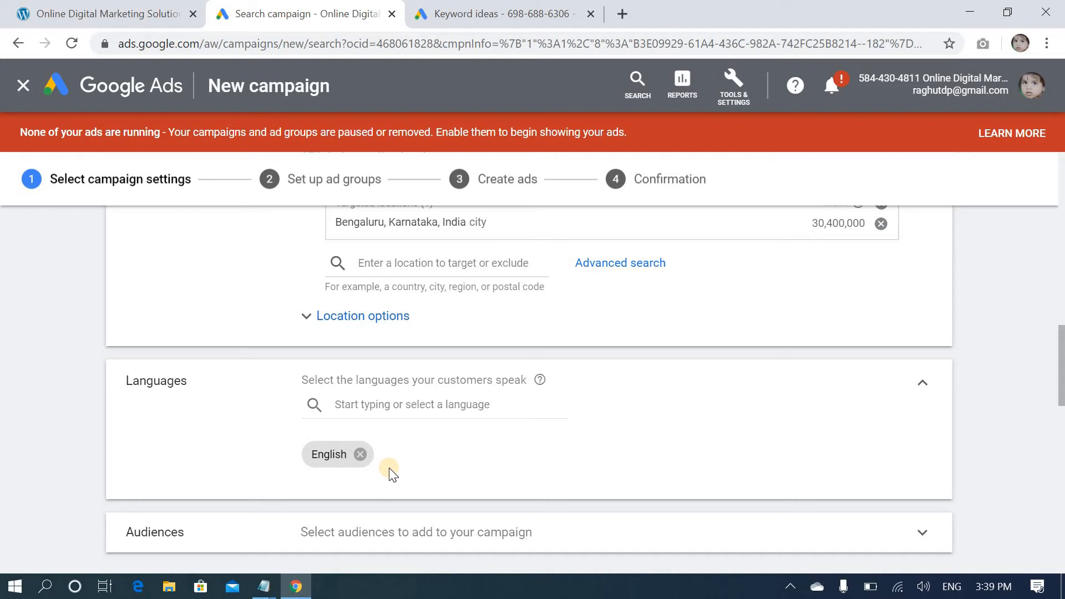
Set the campaign's average daily budget to ₹500
scroll(387, 468, "down", 2)
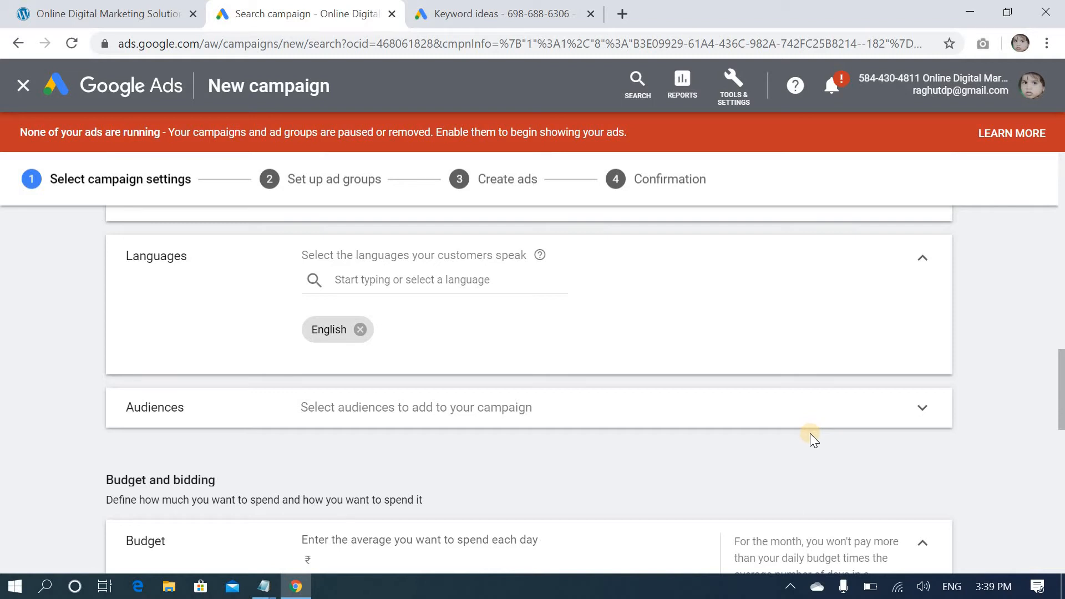
scroll(810, 438, "down", 2)
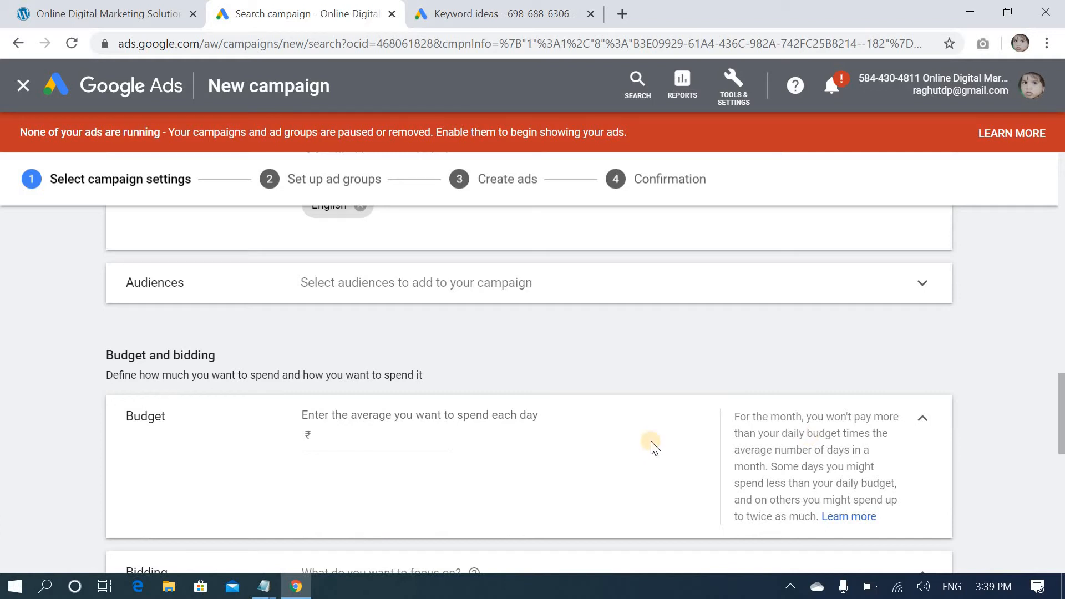
left_click(379, 439)
type("500")
Switch to the untitled Notepad outline and add a "Bidding" heading below "Ads"
scroll(481, 461, "down", 2)
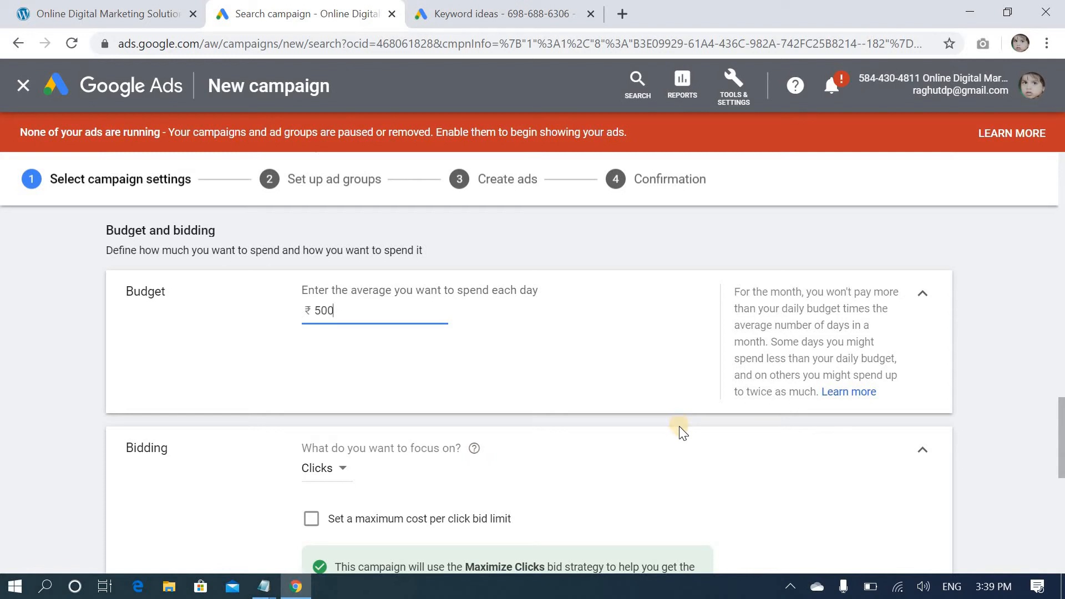
scroll(688, 419, "down", 2)
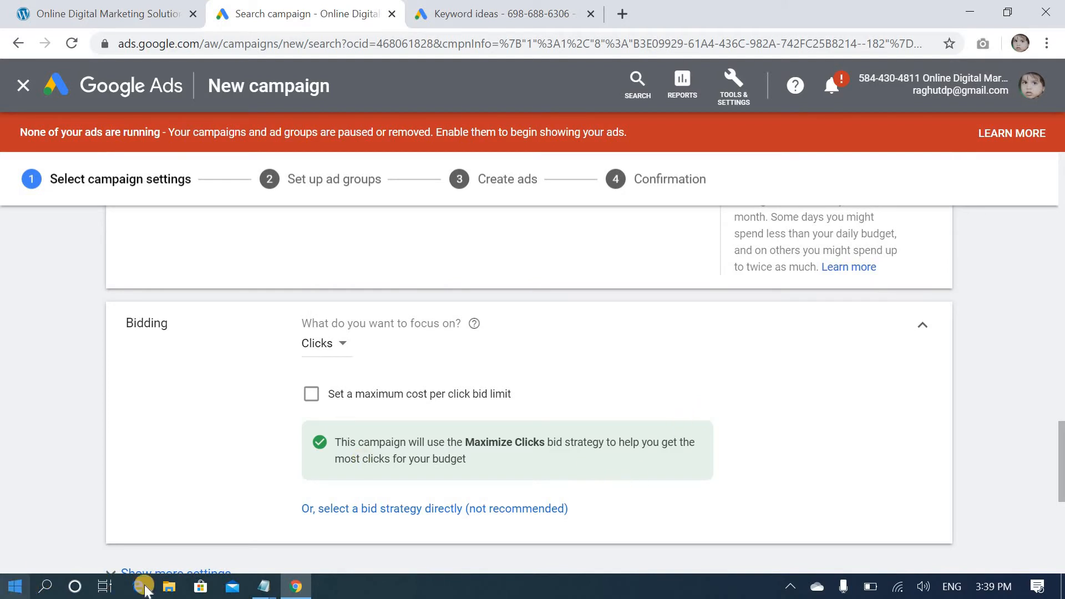
mouse_move(267, 587)
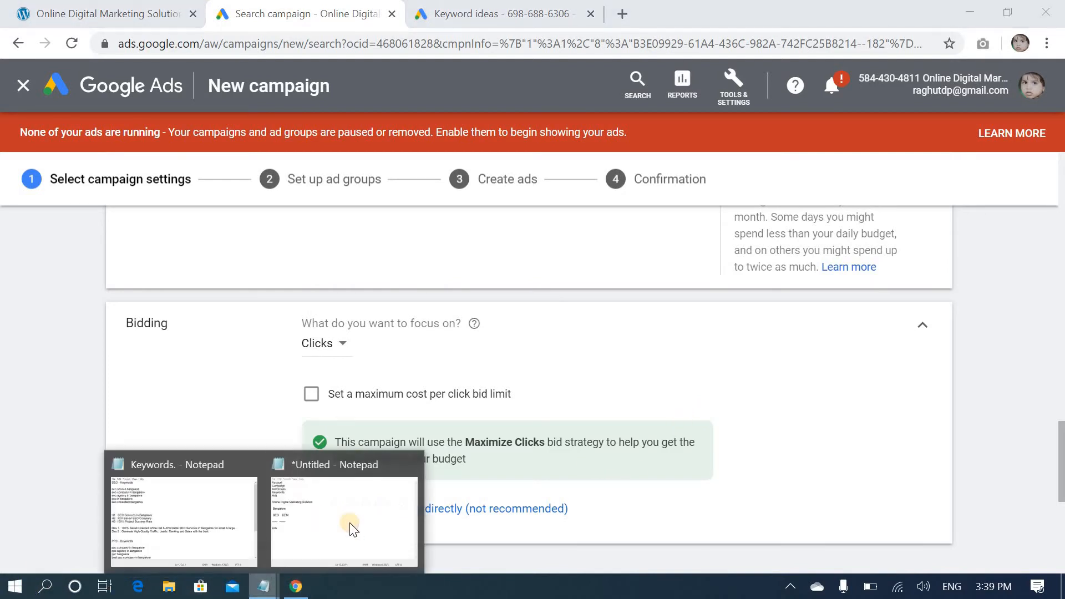
left_click(352, 528)
key("Return")
key("Return")
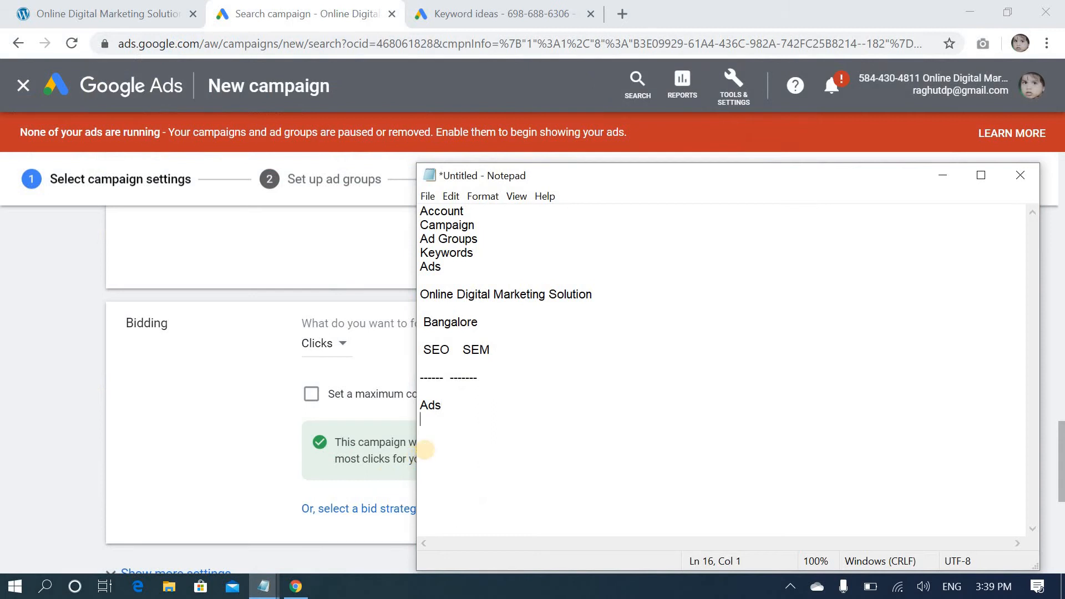
type("Bidding")
key("Return")
key("Return")
List "1. Manual Bidding" and "2. Automation Bidding" under the Bidding heading
type("1. Manu")
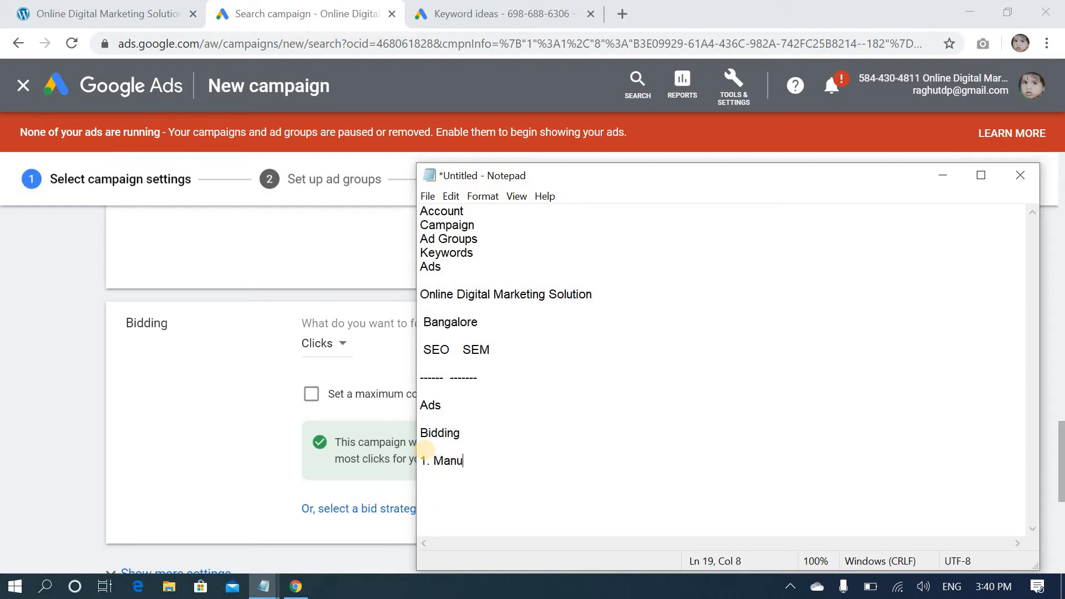
type("al Bidding")
key("Return")
type("2. Aut")
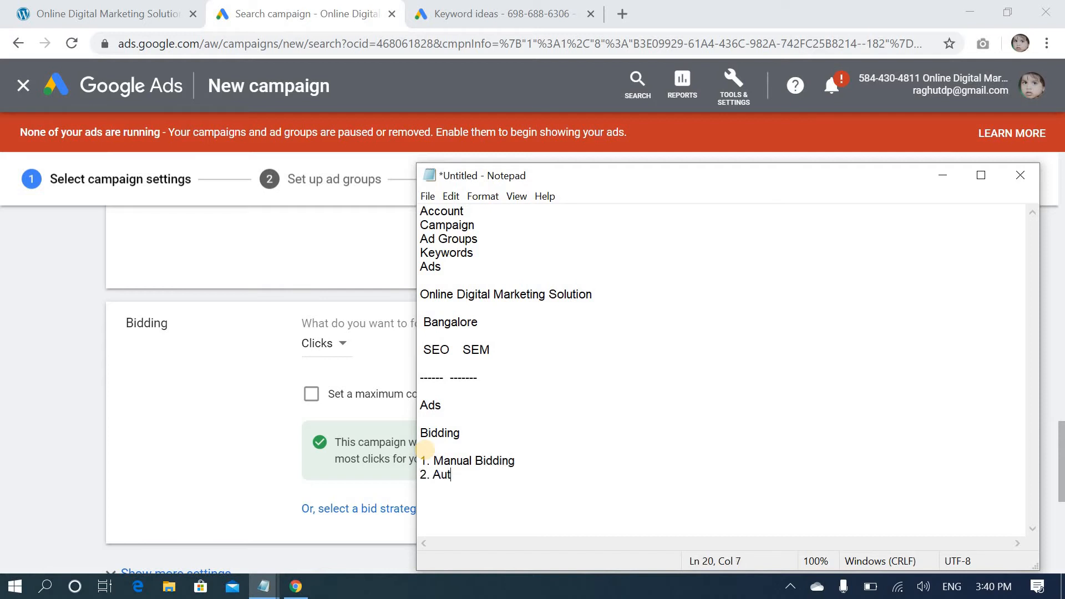
type("omation Bidding")
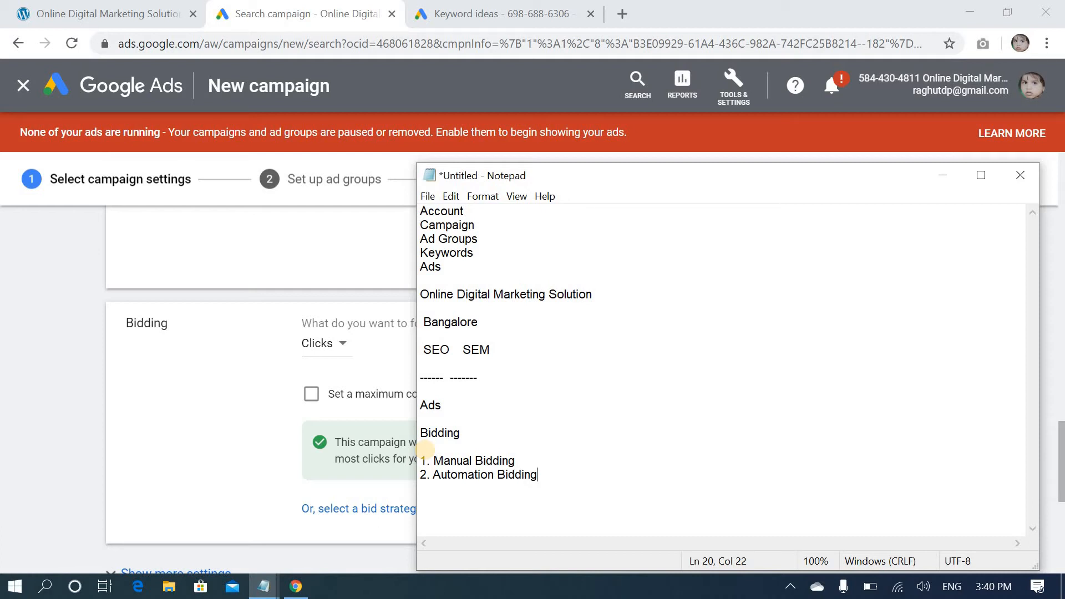
Back in the Google Ads campaign, choose a bid strategy directly and set it to Manual CPC
left_click(233, 425)
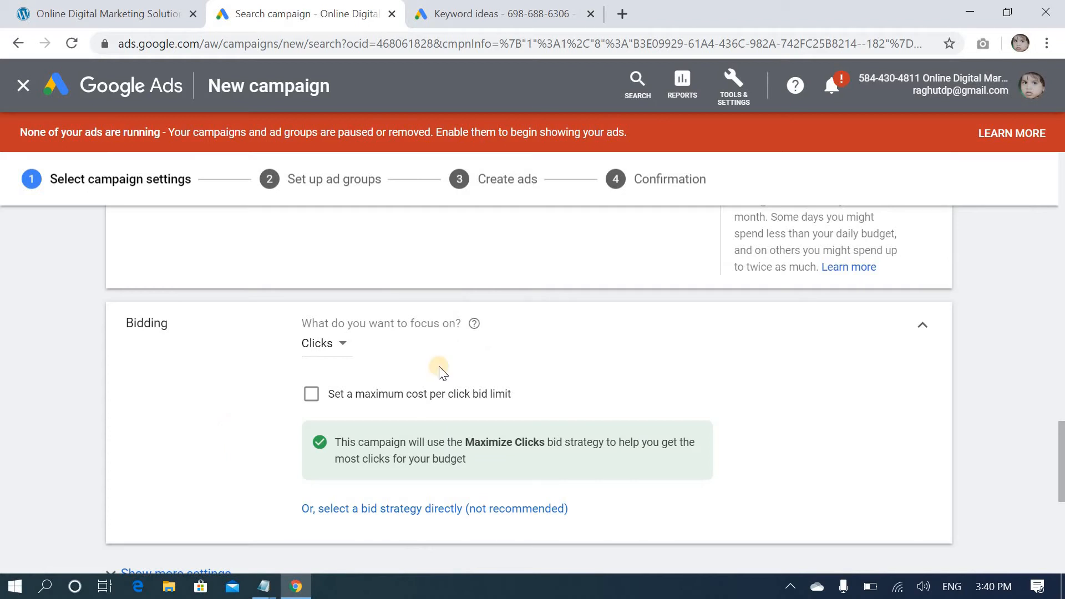
left_click(340, 514)
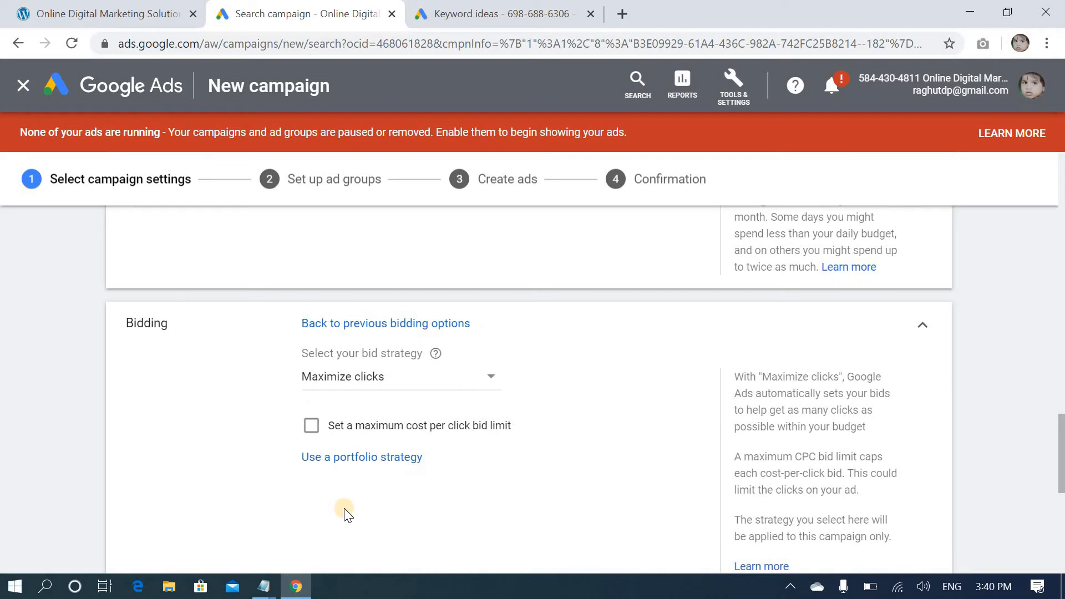
left_click(376, 377)
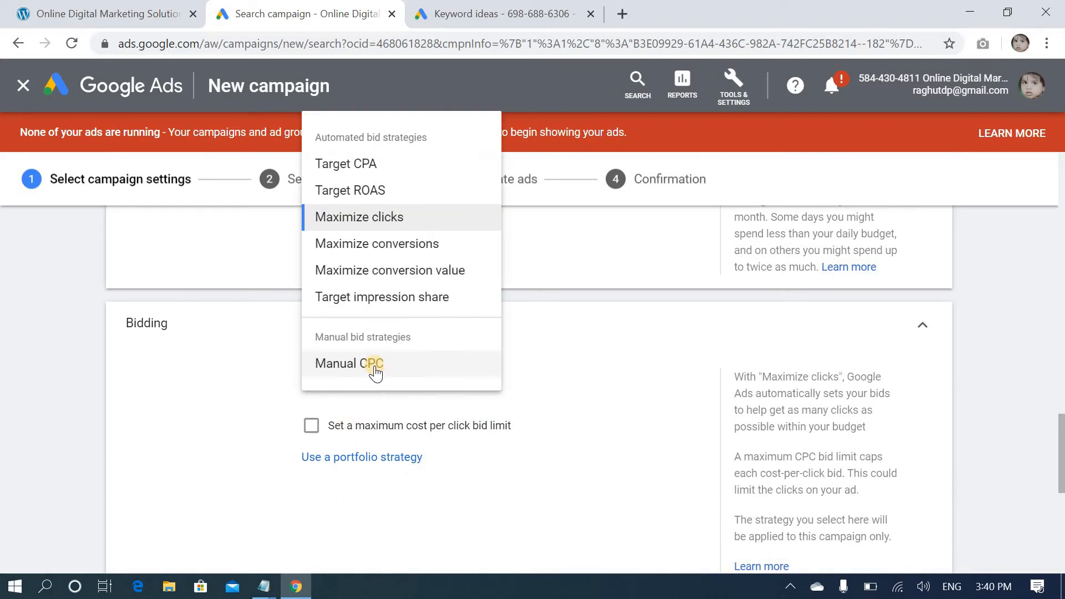
left_click(375, 370)
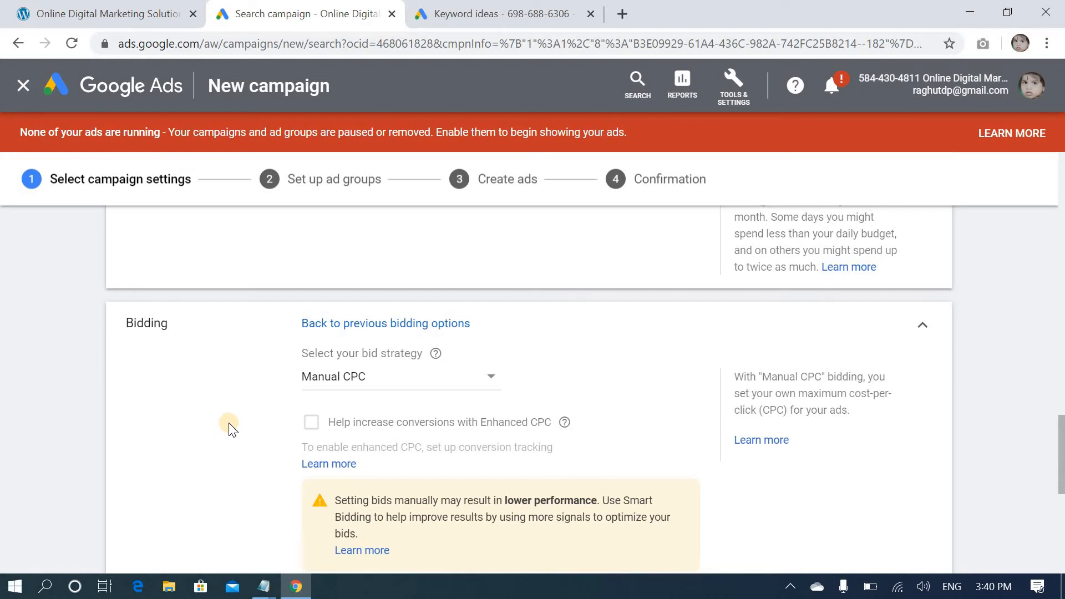
Review the remaining campaign settings and ad extensions, then save and continue to the ad group setup
scroll(231, 428, "down", 5)
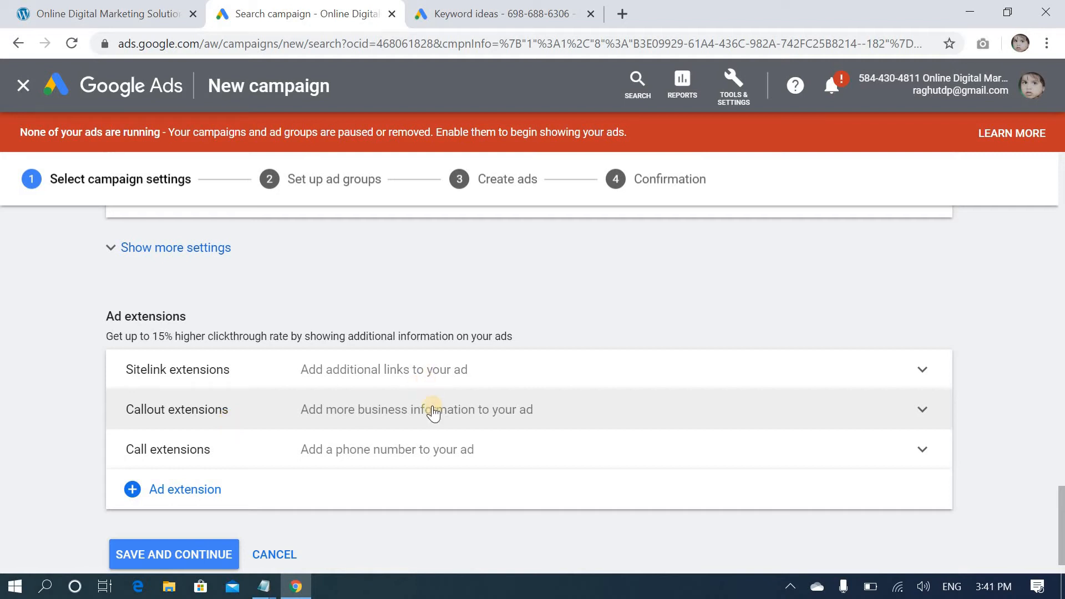
scroll(444, 438, "up", 15)
scroll(444, 443, "down", 15)
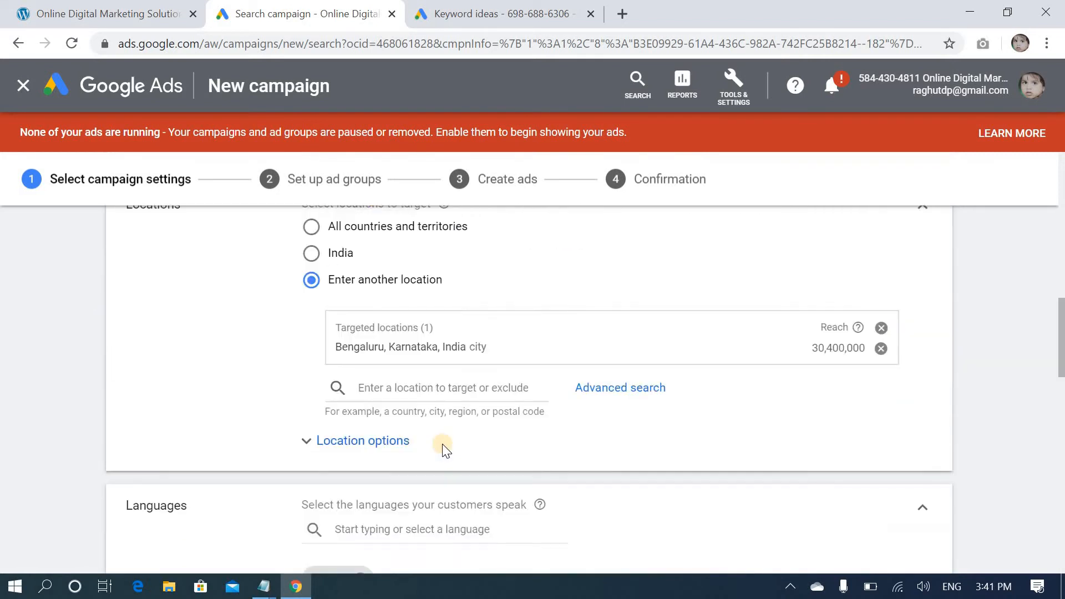
left_click(146, 506)
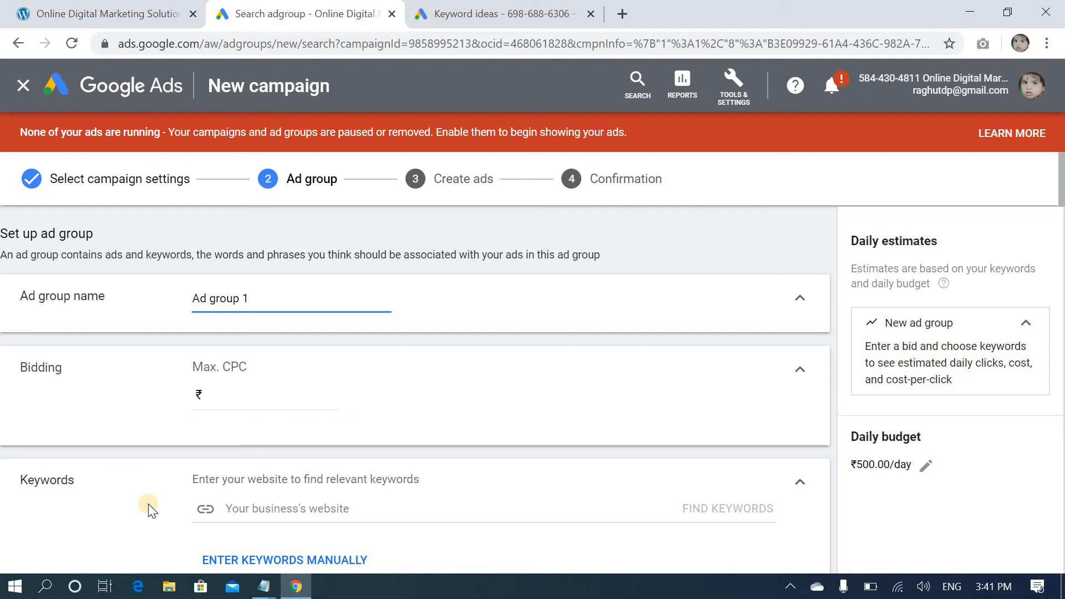
Check the planned ad groups in the Notepad outline and replace the default ad group name with "SEO"
key("BackSpace")
key("BackSpace")
key("BackSpace")
key("BackSpace")
key("BackSpace")
key("BackSpace")
key("BackSpace")
key("BackSpace")
key("BackSpace")
key("BackSpace")
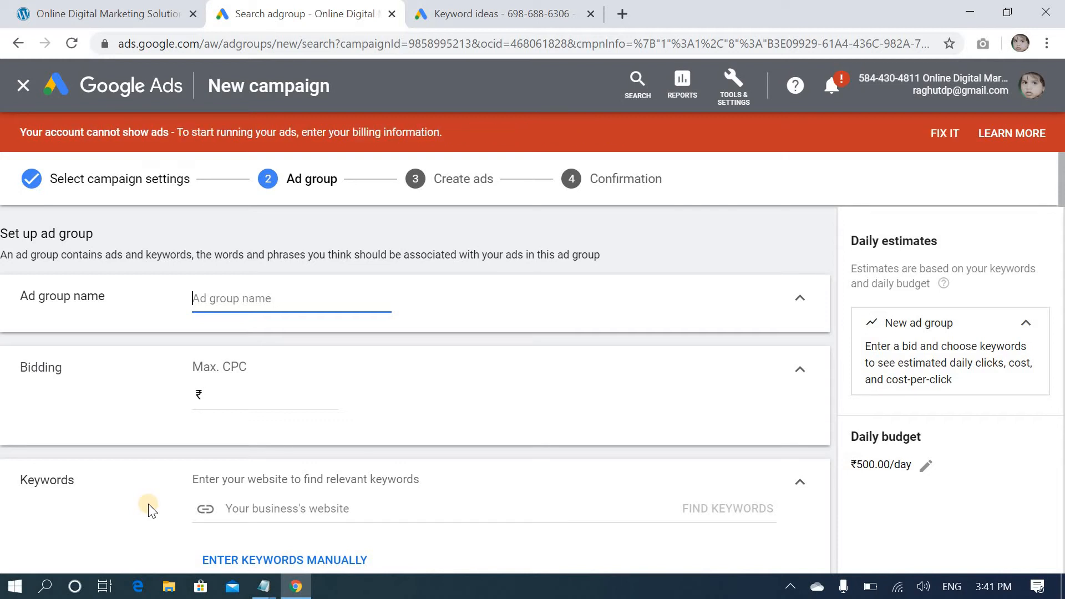
left_click(264, 586)
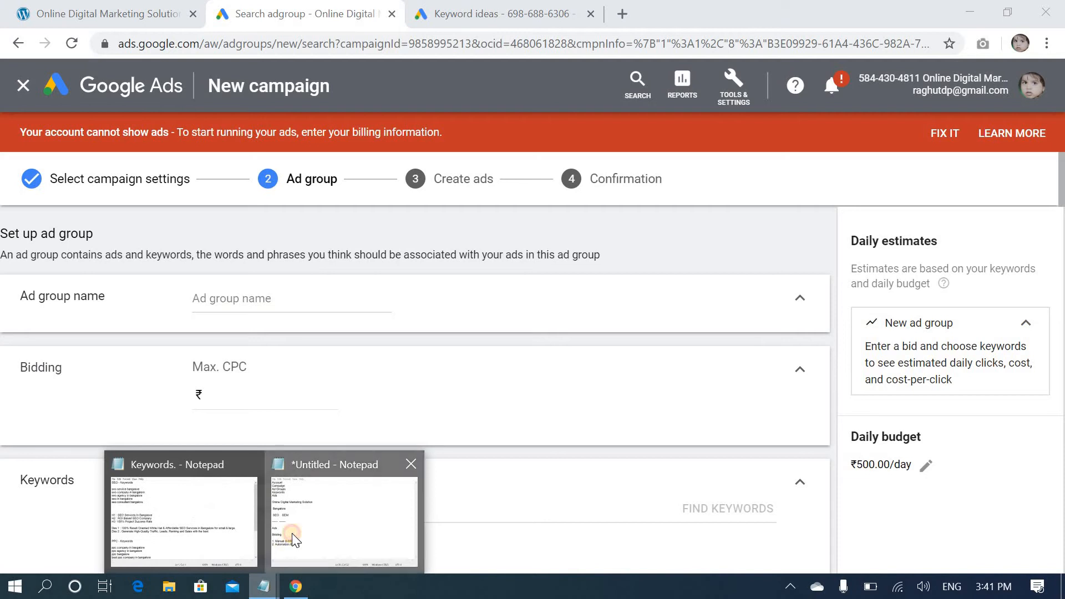
left_click(291, 534)
left_click(450, 349)
left_click(465, 349)
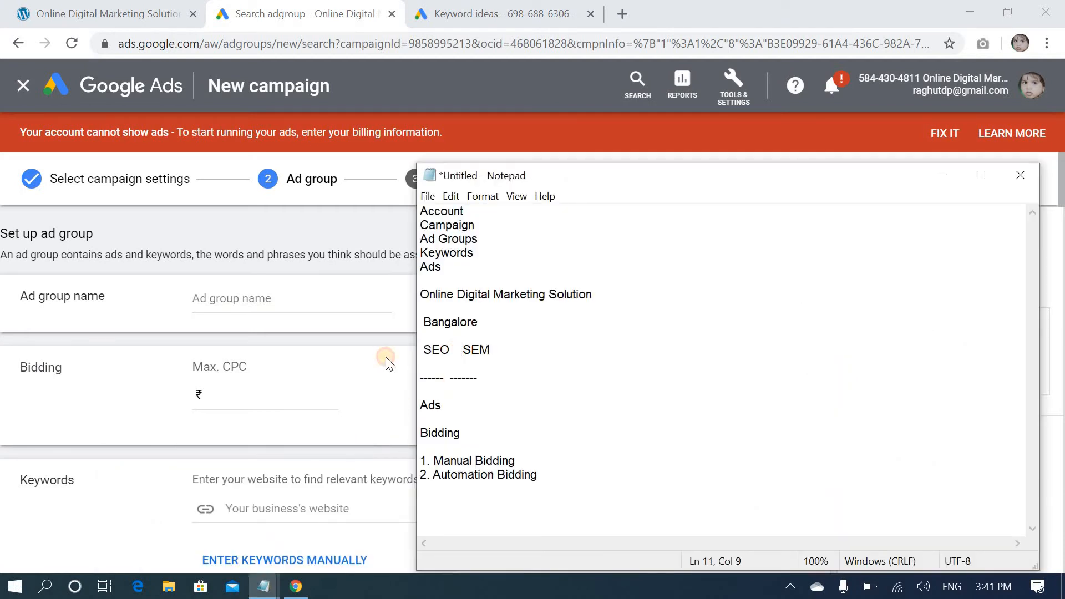
left_click(240, 298)
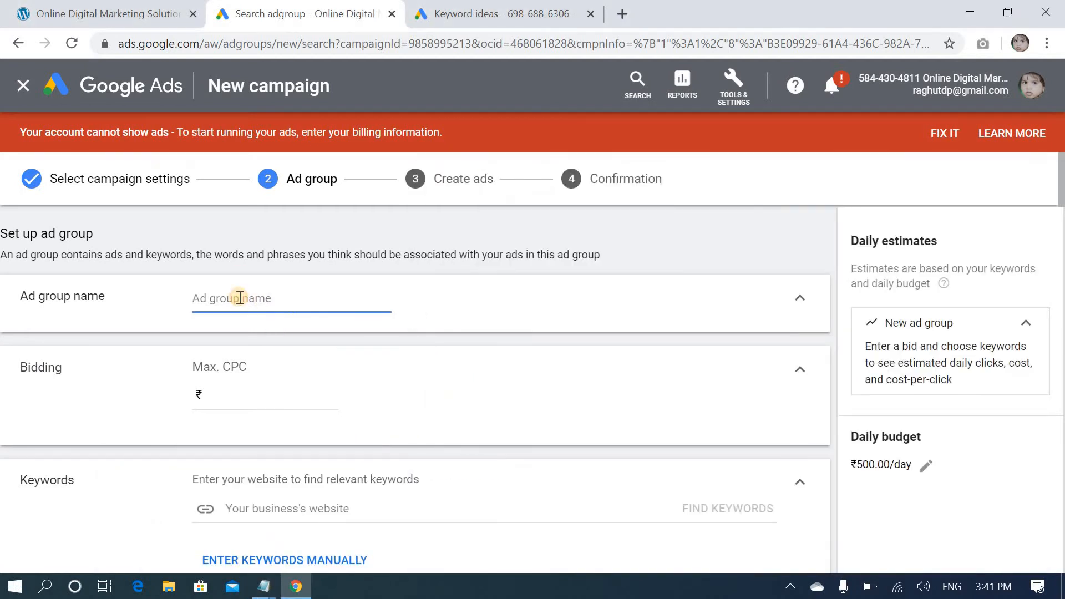
type("SEO")
left_click(306, 389)
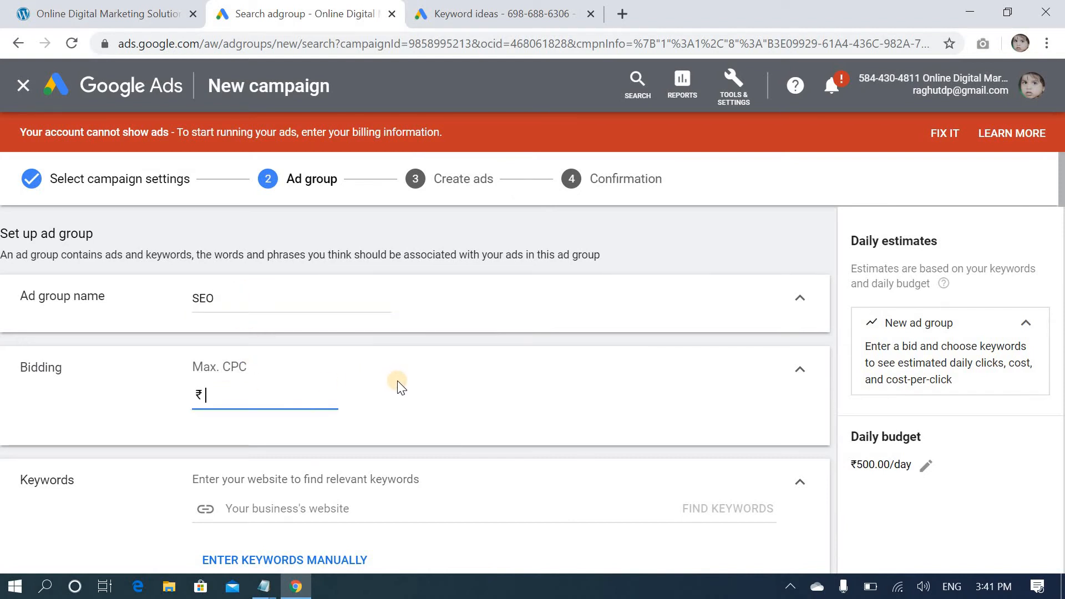
scroll(397, 381, "down", 2)
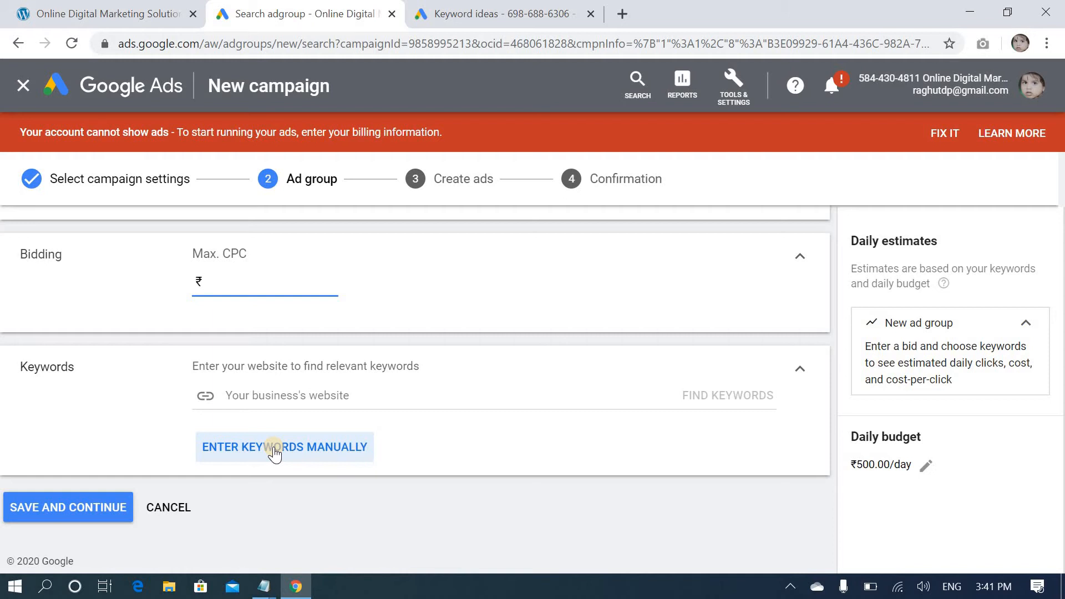
Switch to Keyword Planner and get keyword ideas for "seo service bangalore"
left_click(493, 14)
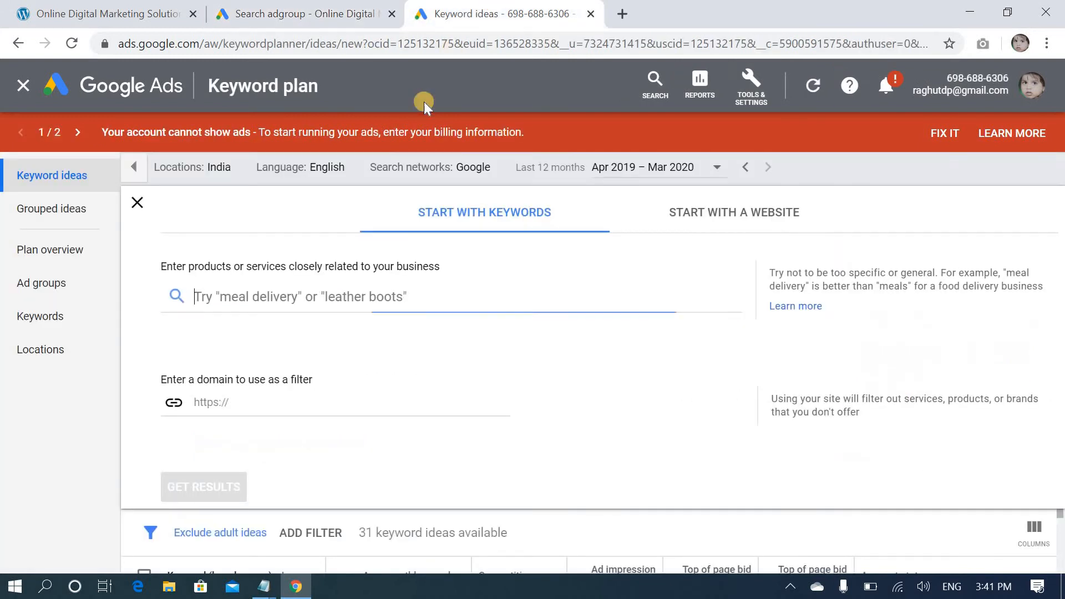
left_click(268, 281)
left_click(253, 297)
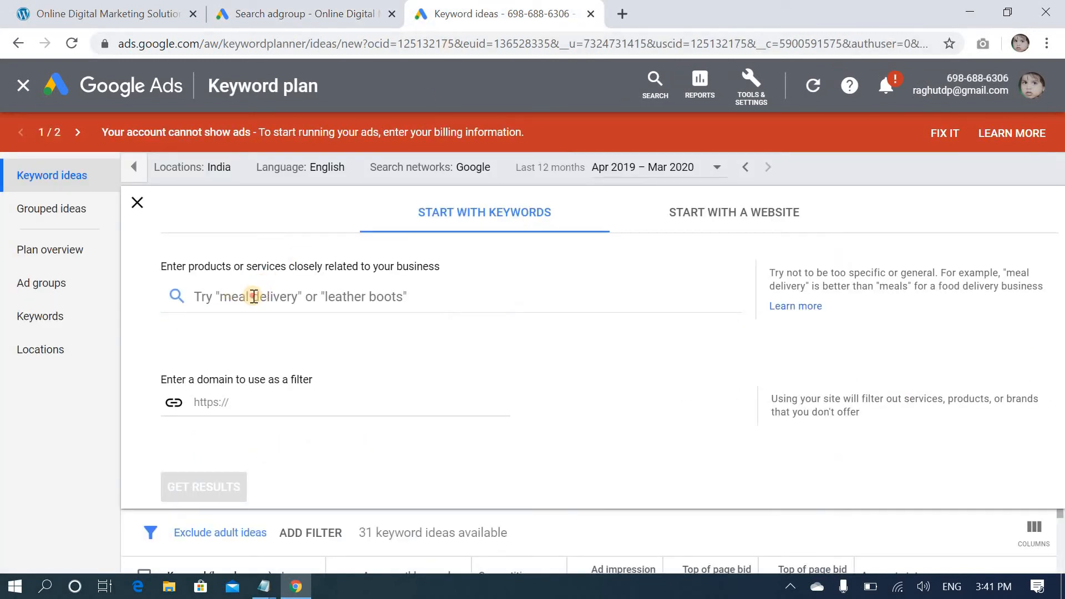
left_click(254, 296)
type("seo")
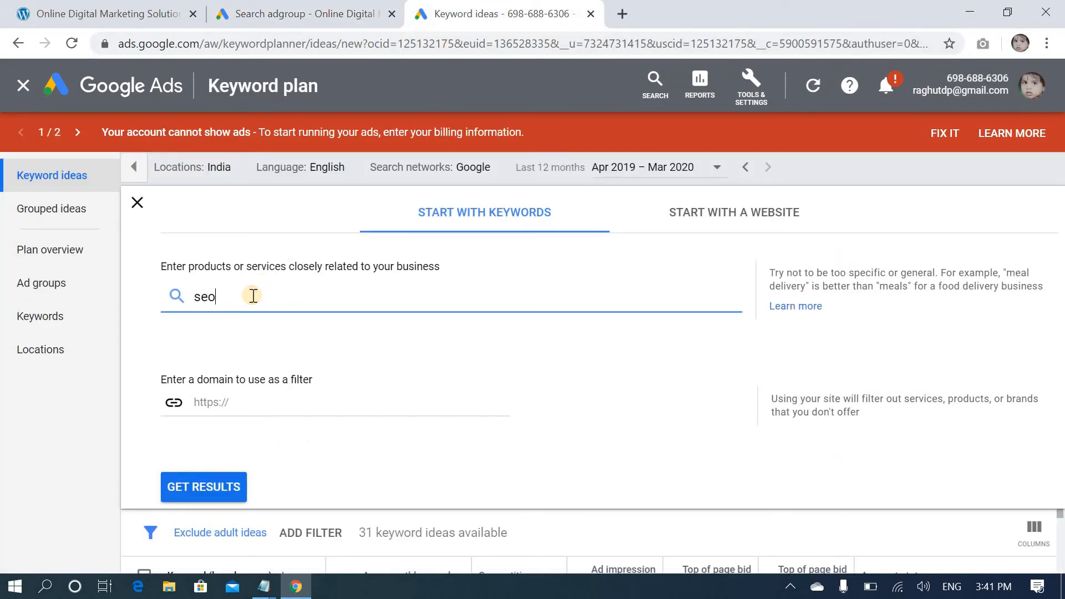
type(" service bangalore")
left_click(224, 487)
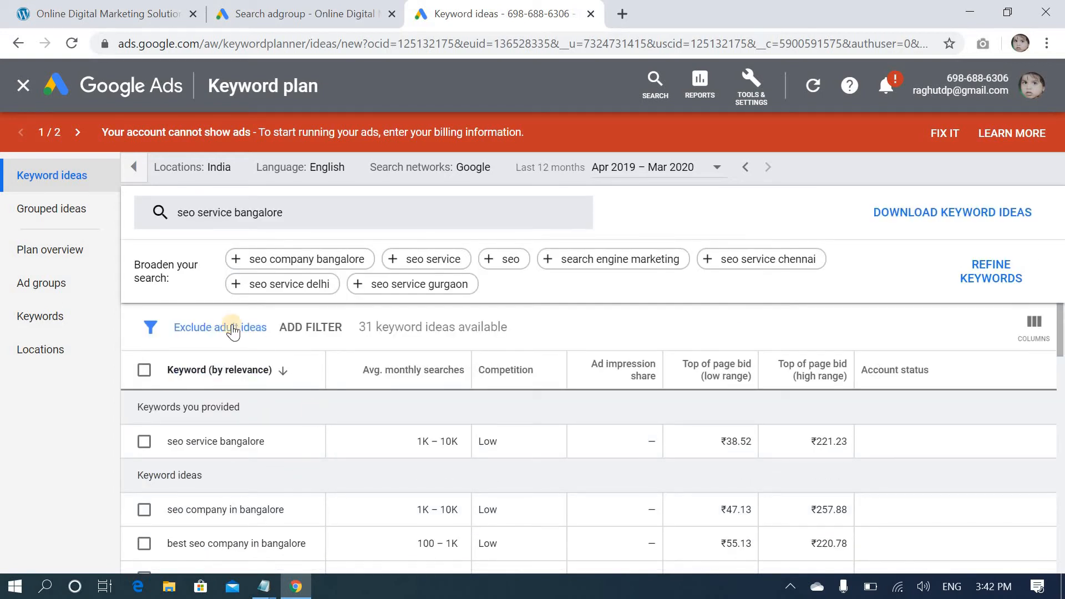
Add the city of Bengaluru, Karnataka, India to the keyword plan's targeted locations and save
mouse_move(216, 176)
left_click(243, 169)
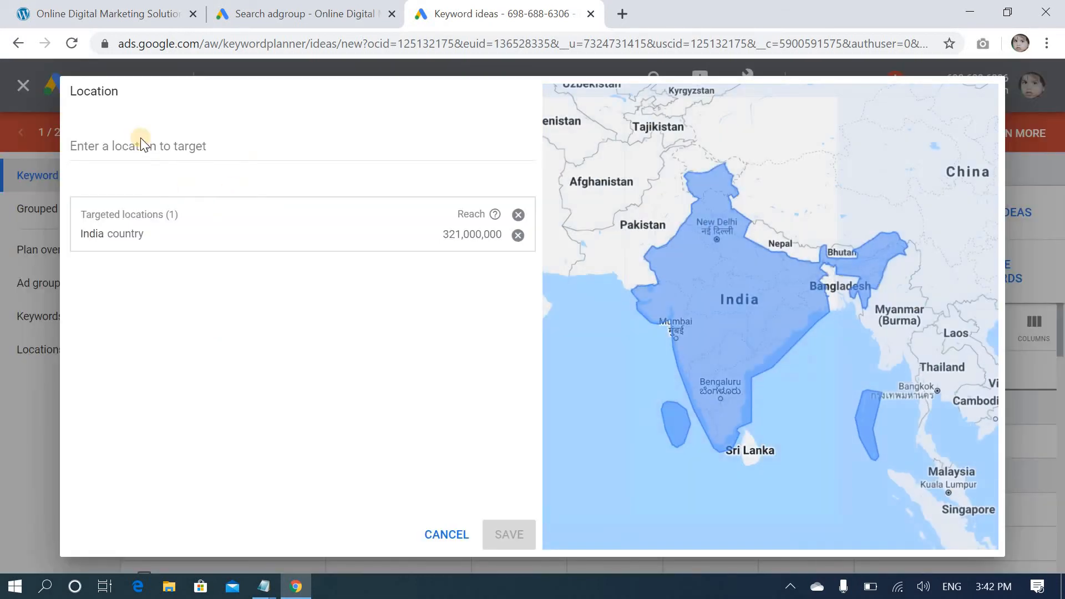
left_click(143, 141)
type("be")
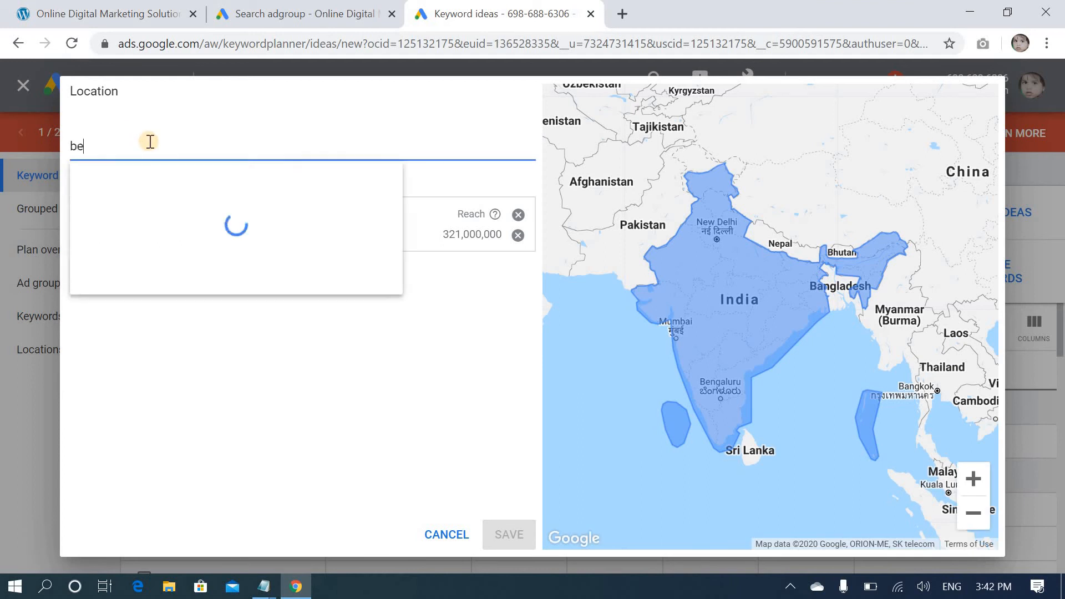
type("ng")
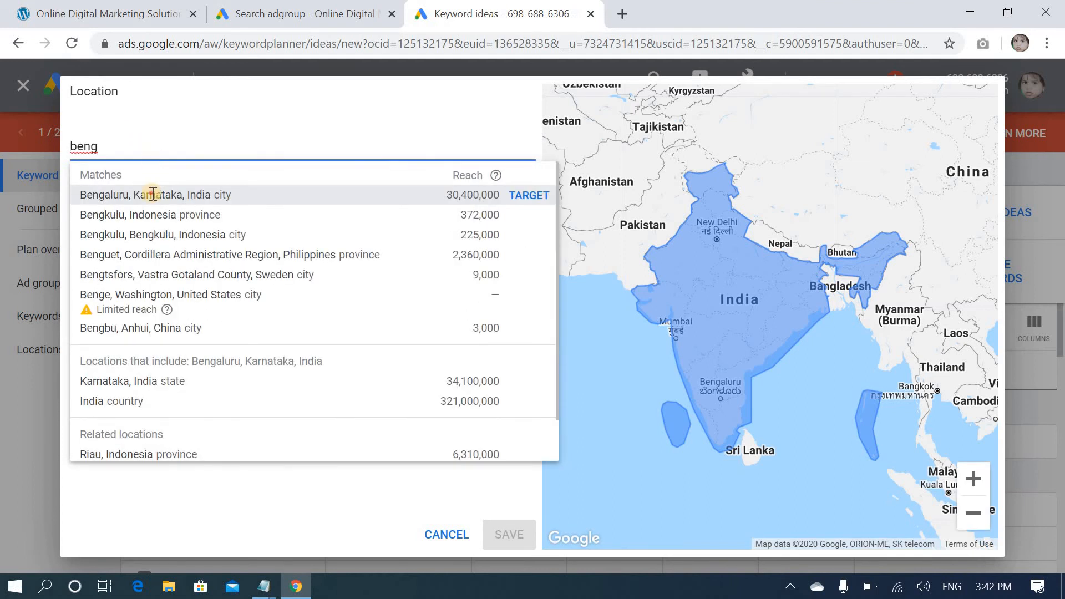
left_click(152, 194)
left_click(524, 535)
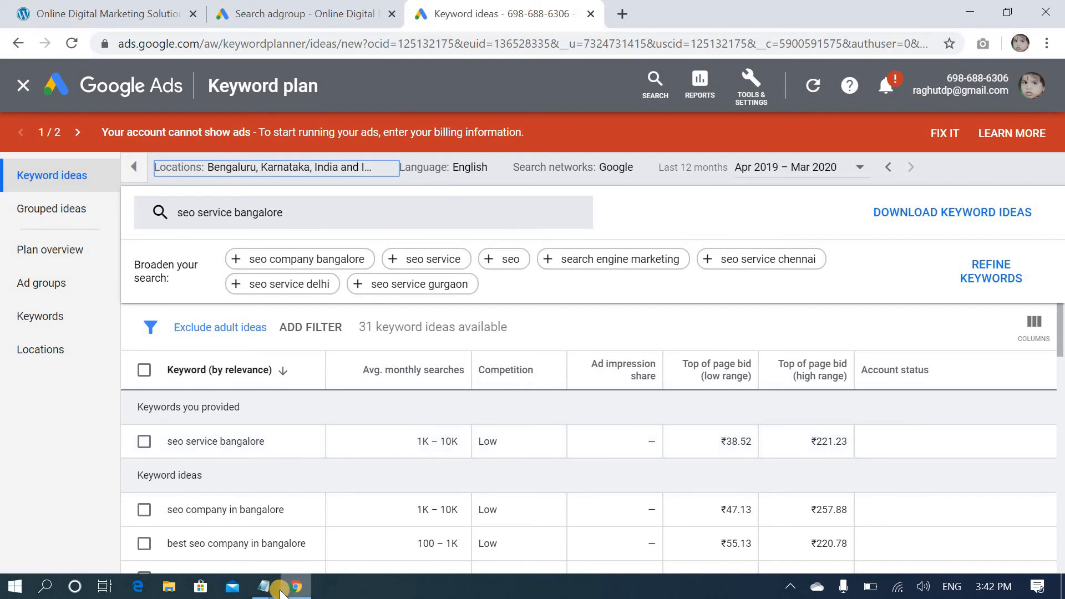
Copy the five SEO keywords, from "seo service bangalore" to "seo consultant bangalore", in the Keywords Notepad file
mouse_move(265, 588)
left_click(166, 507)
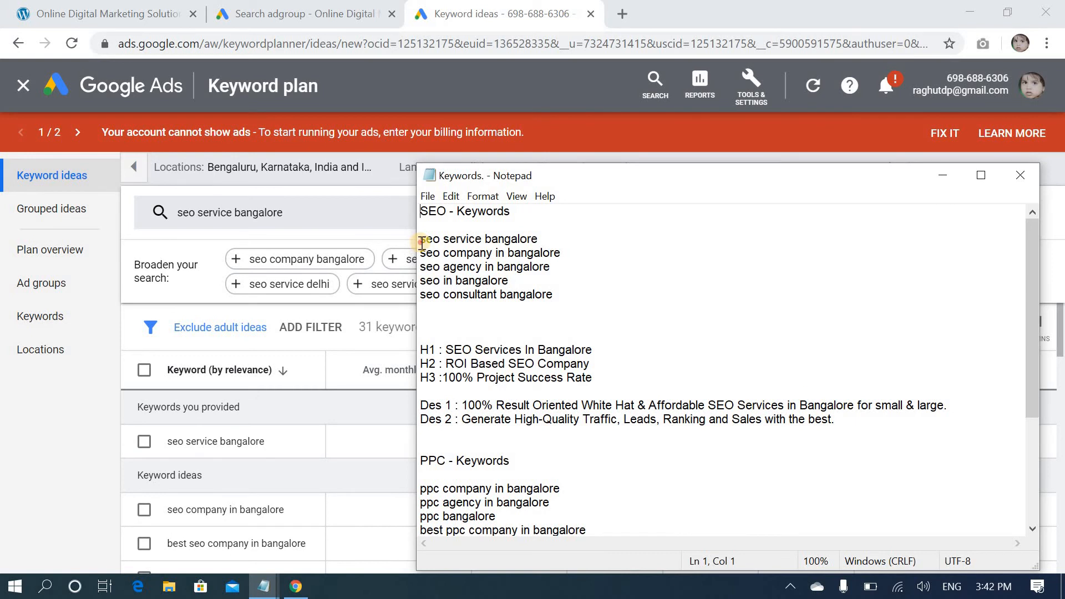
left_click_drag(421, 243, 572, 298)
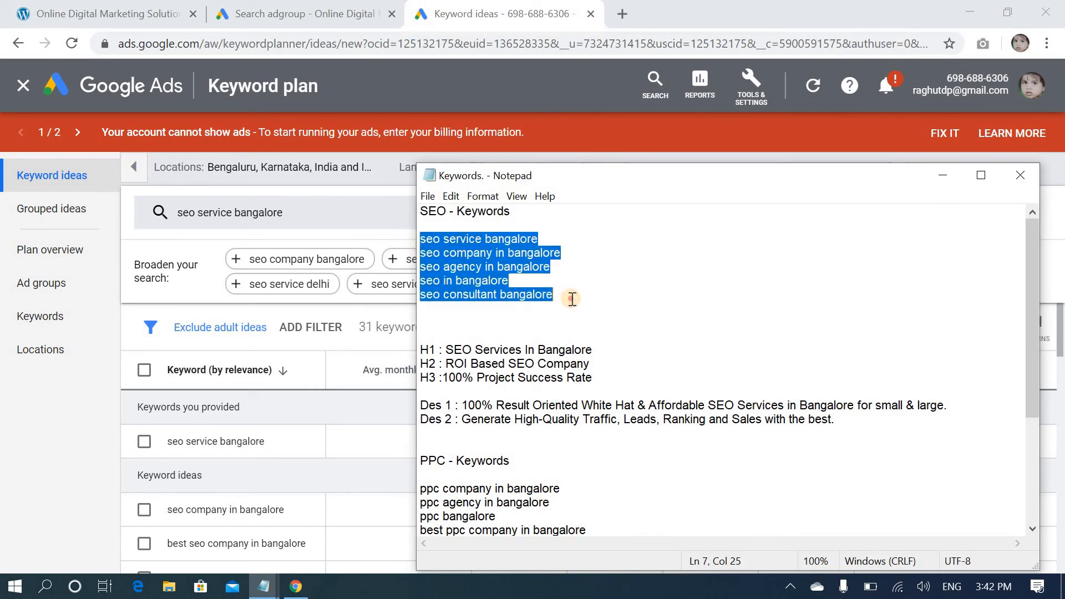
right_click(504, 300)
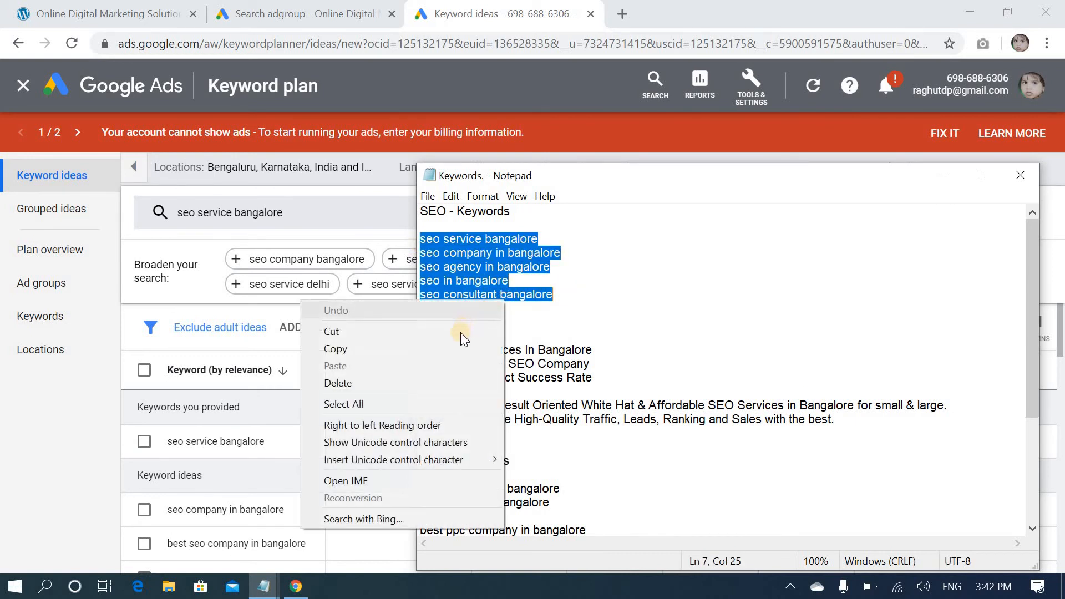
left_click(461, 348)
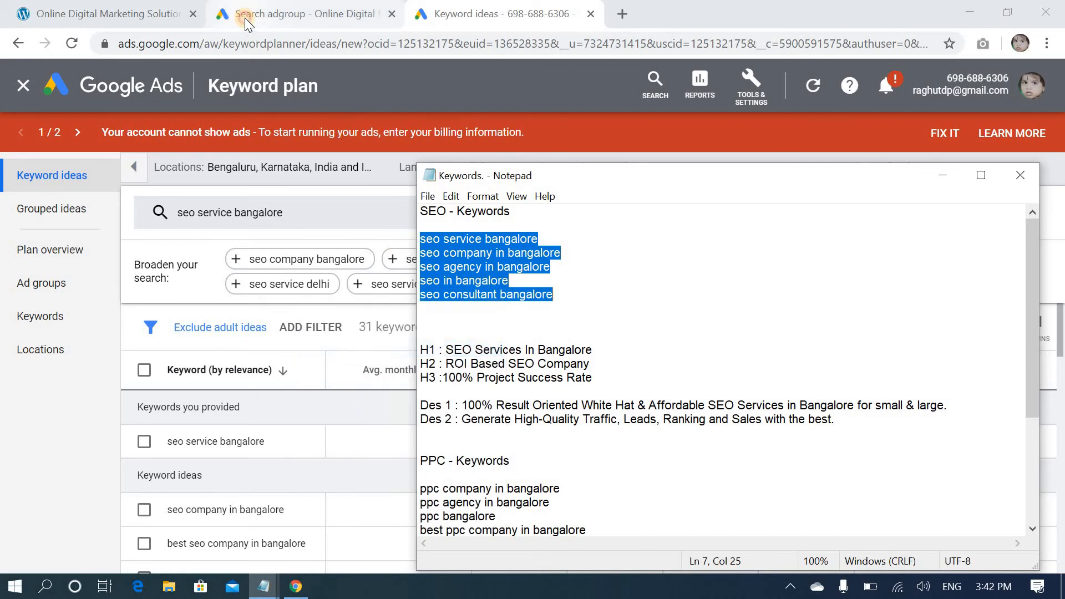
Return to the new campaign's ad group setup and enter the five copied SEO keywords manually
left_click(245, 18)
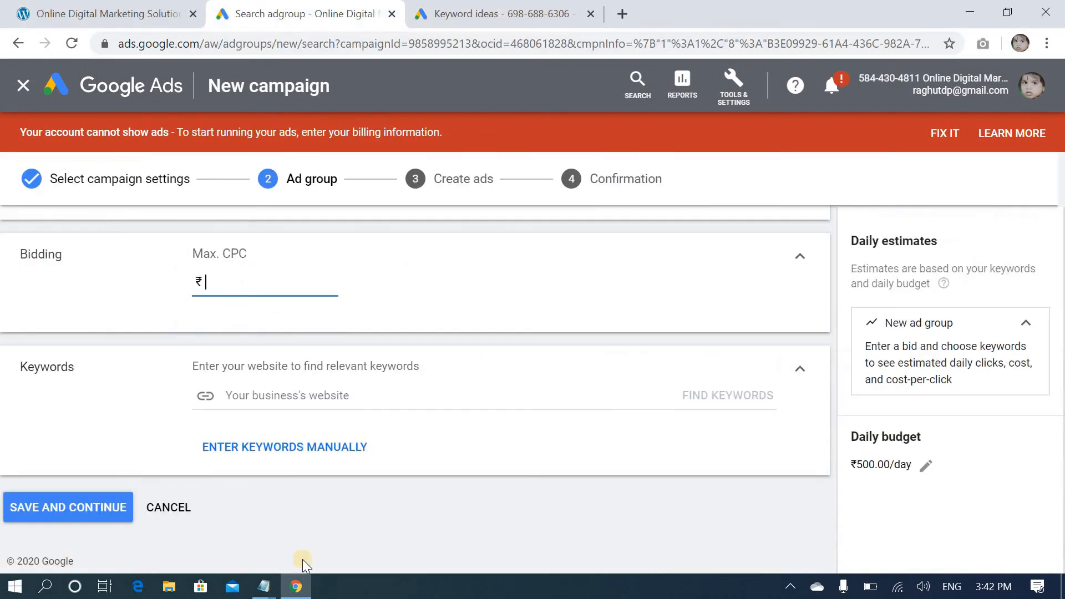
left_click(306, 467)
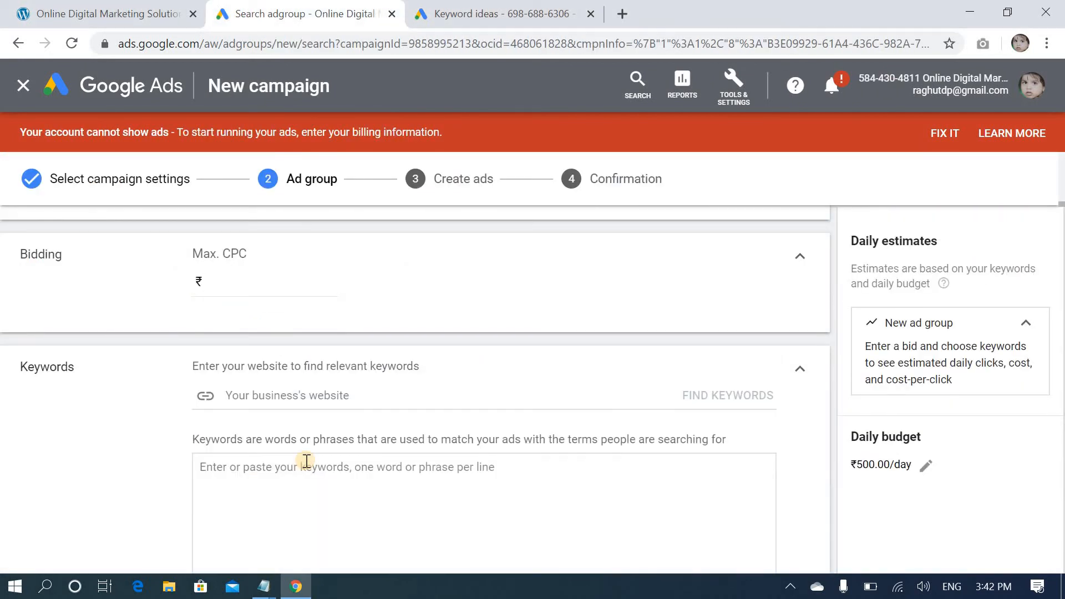
left_click(303, 507)
key("ctrl+v")
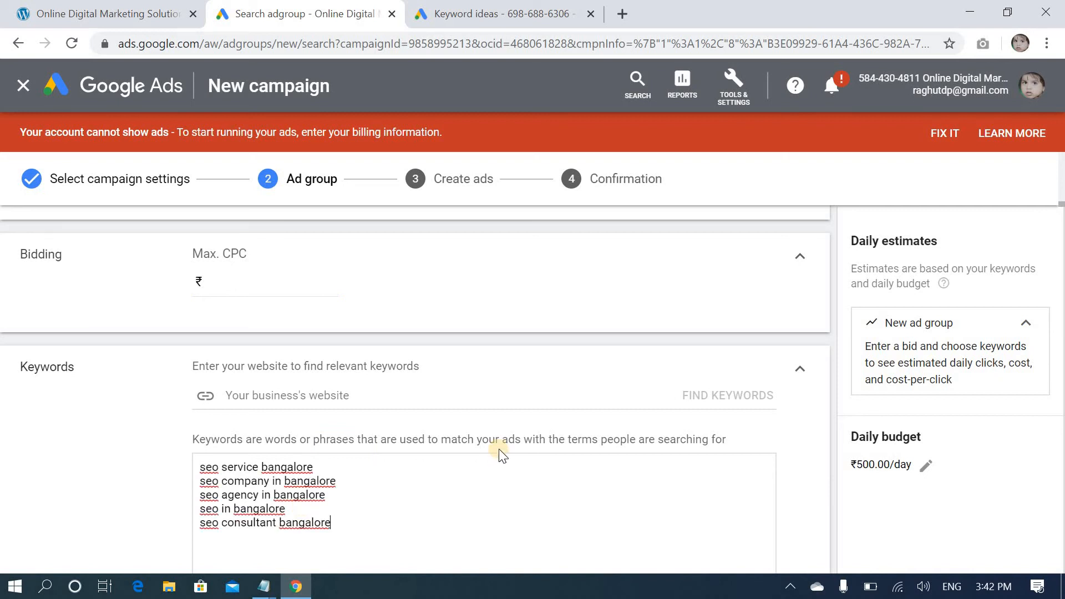
Set the SEO ad group's Max. CPC bid to ₹5, check the keyword list, and save to continue to ad creation
left_click(230, 284)
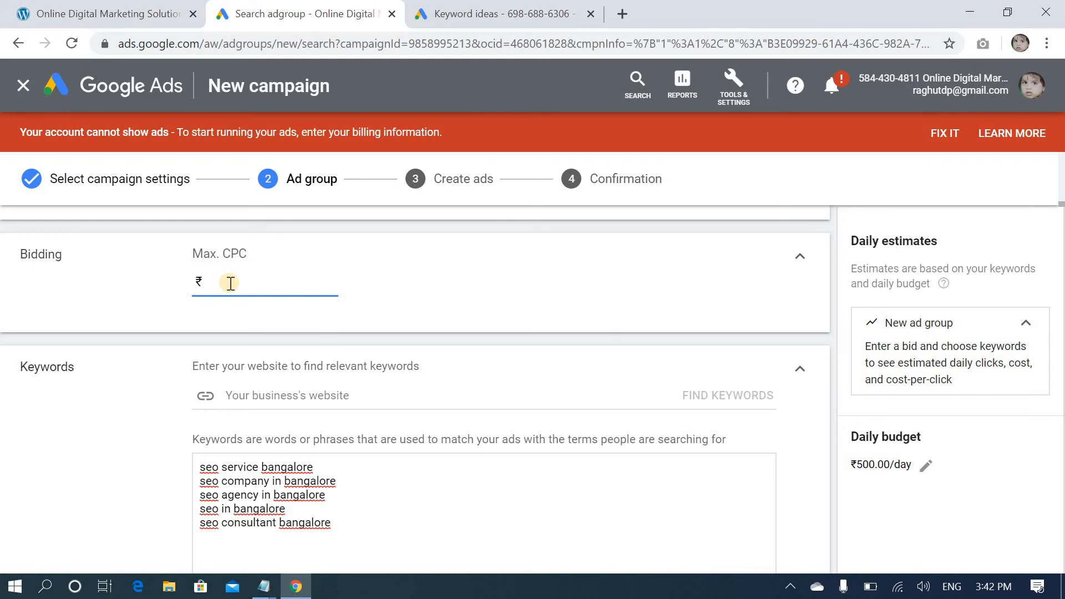
type("5")
scroll(65, 438, "down", 2)
scroll(65, 441, "down", 3)
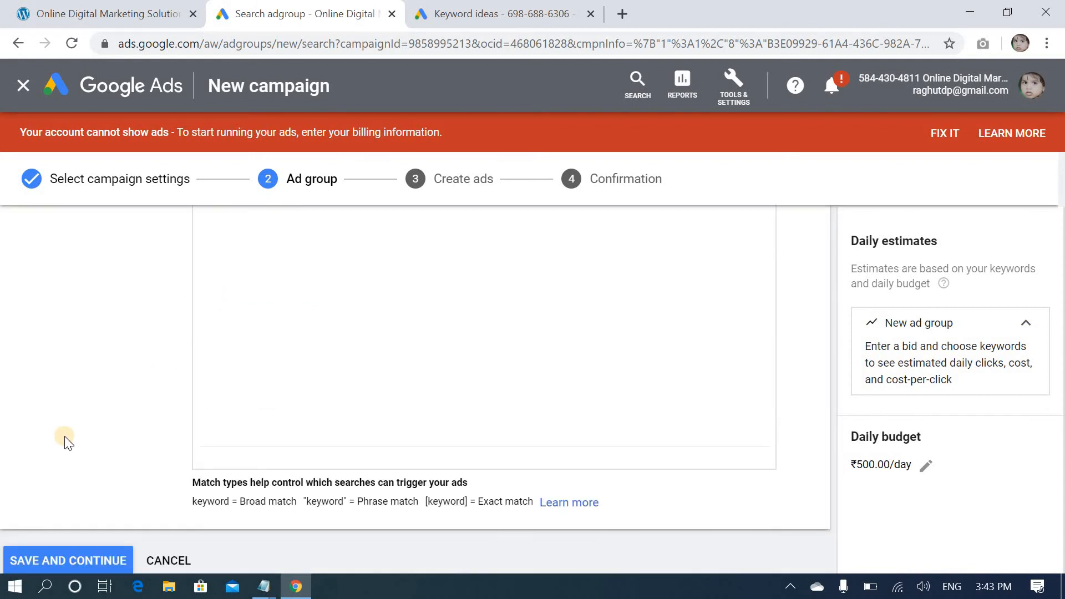
scroll(64, 438, "up", 6)
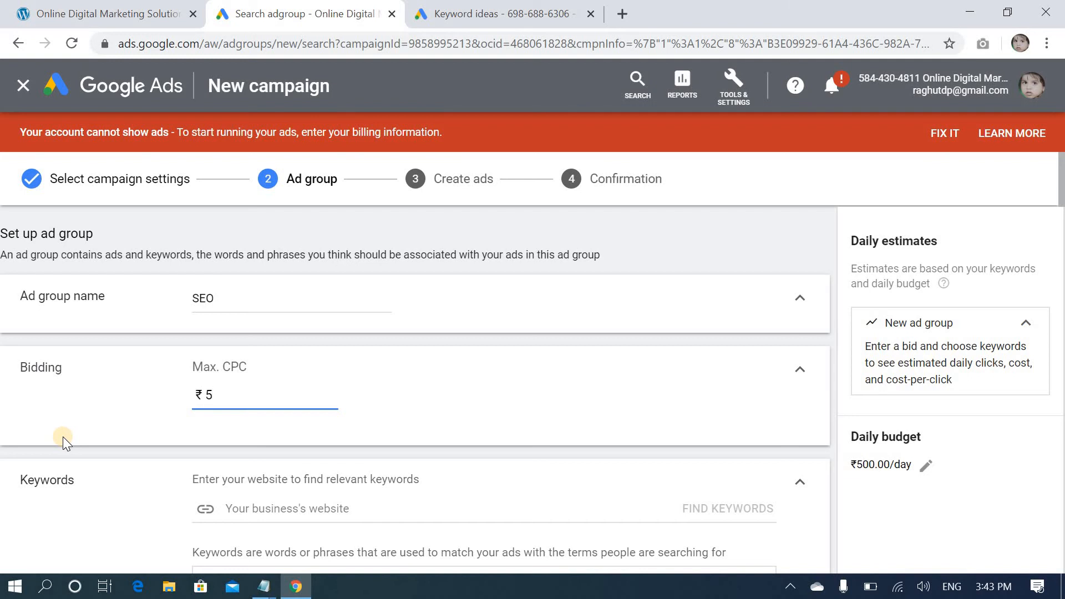
scroll(52, 438, "down", 5)
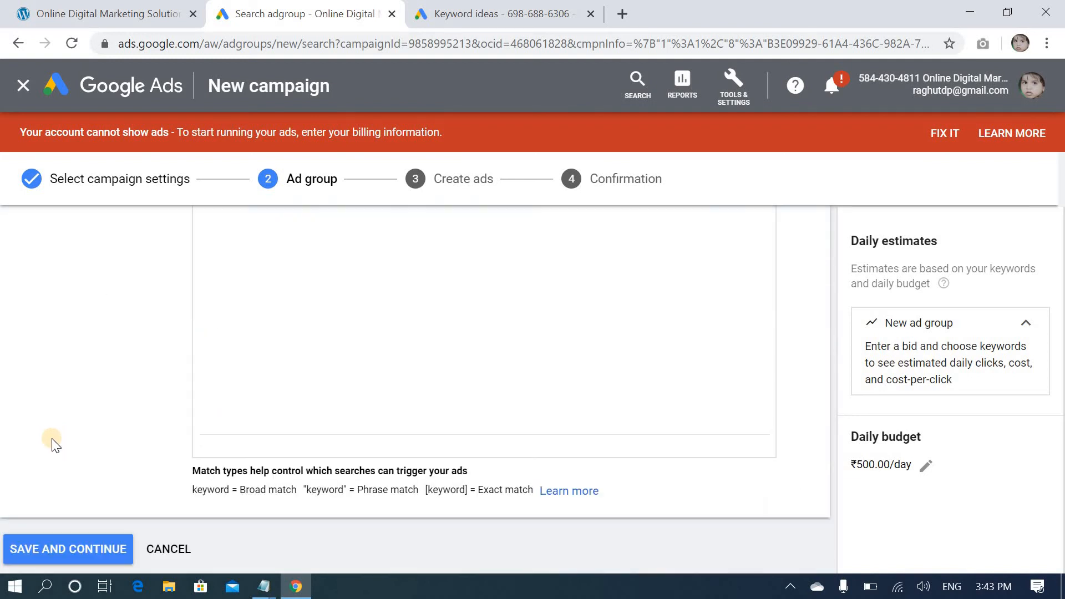
scroll(52, 439, "up", 4)
scroll(52, 442, "down", 3)
scroll(53, 447, "up", 4)
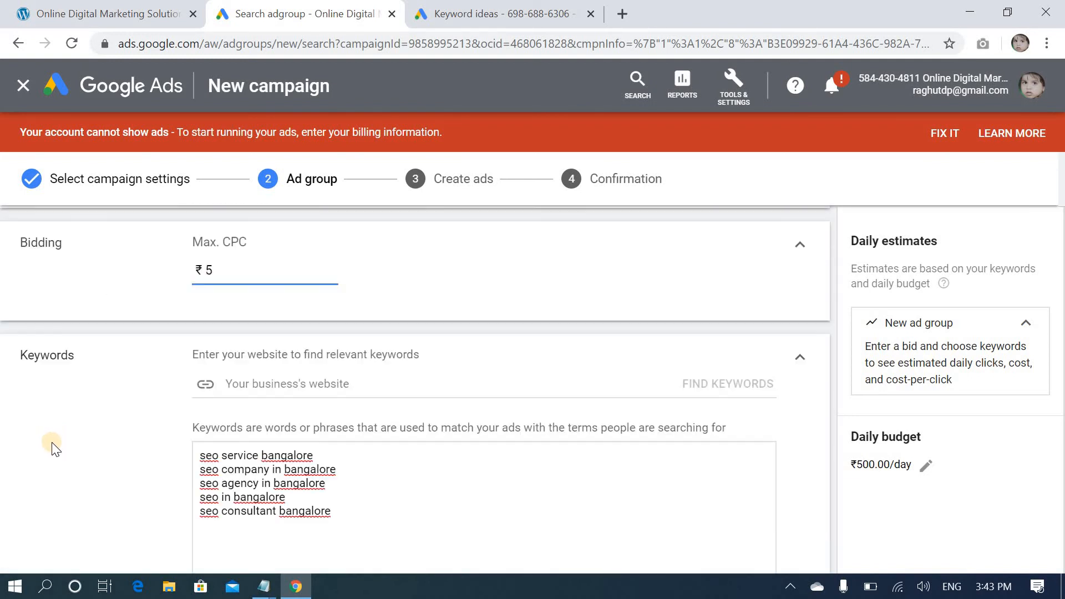
scroll(52, 448, "down", 2)
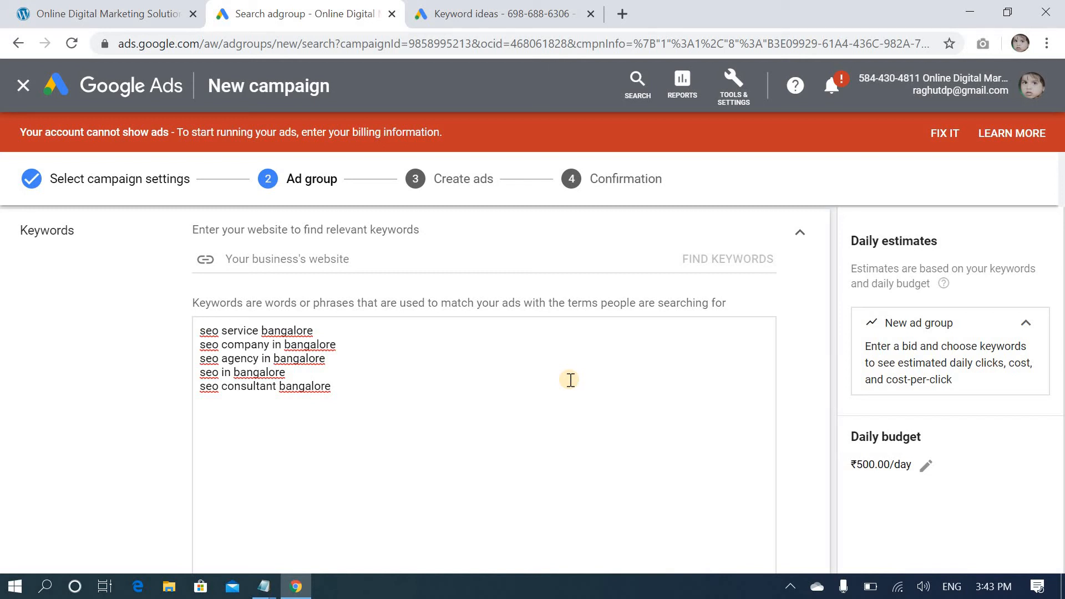
scroll(569, 380, "down", 5)
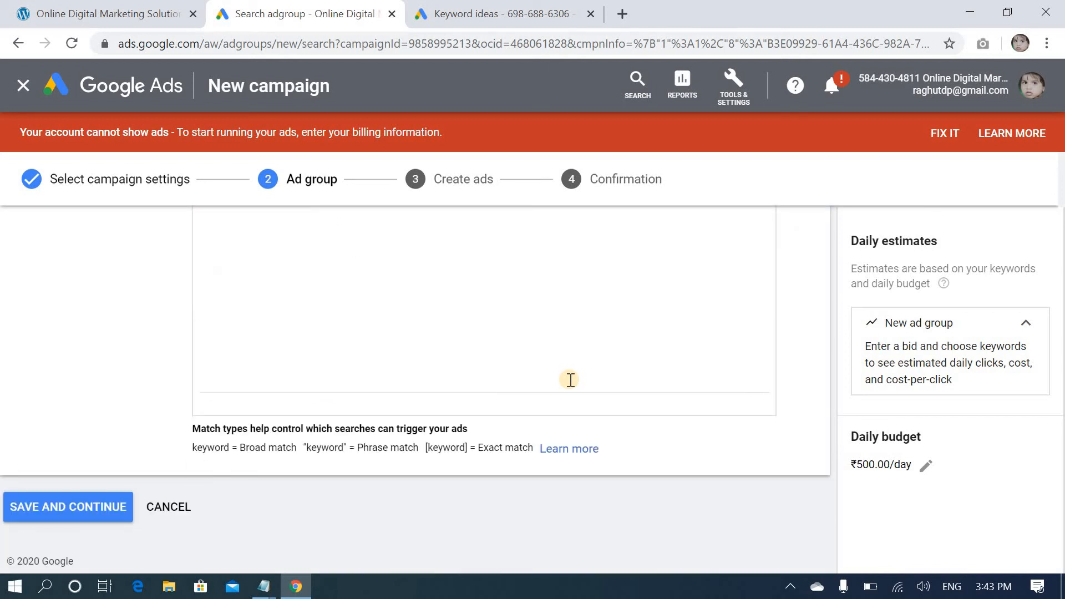
left_click(60, 516)
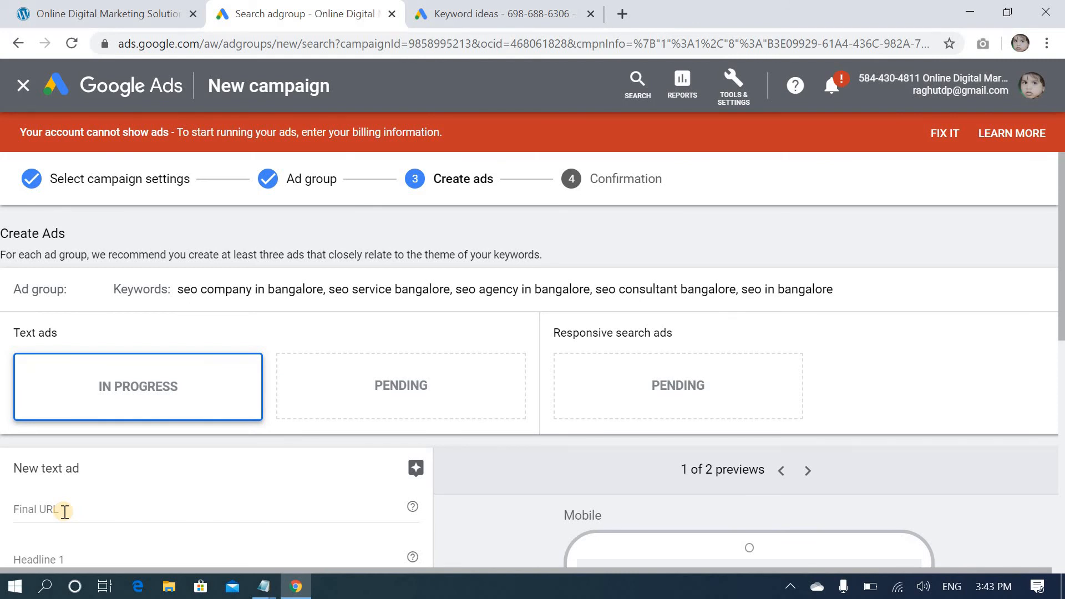
Copy the Online Digital Marketing Solution site address from its browser page and set it as the new text ad's Final URL
scroll(152, 497, "down", 5)
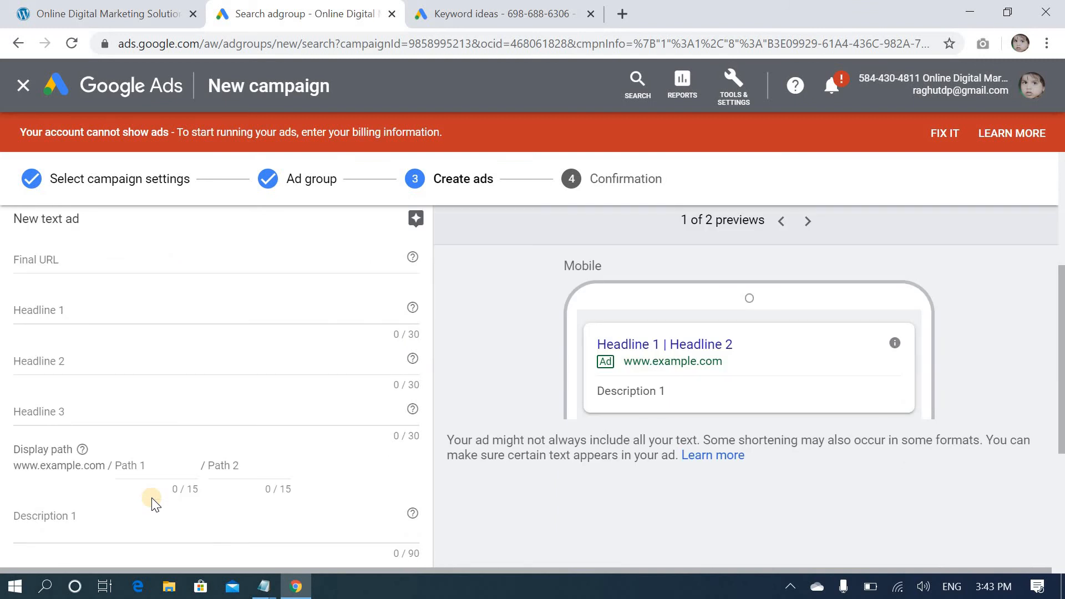
scroll(151, 497, "up", 5)
scroll(154, 506, "down", 2)
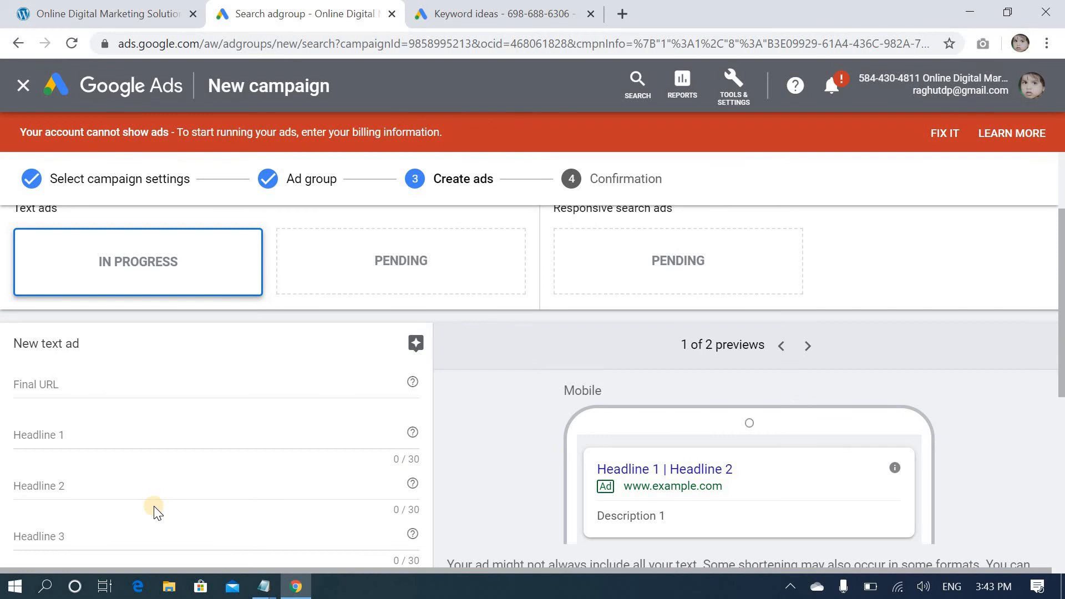
scroll(160, 517, "down", 2)
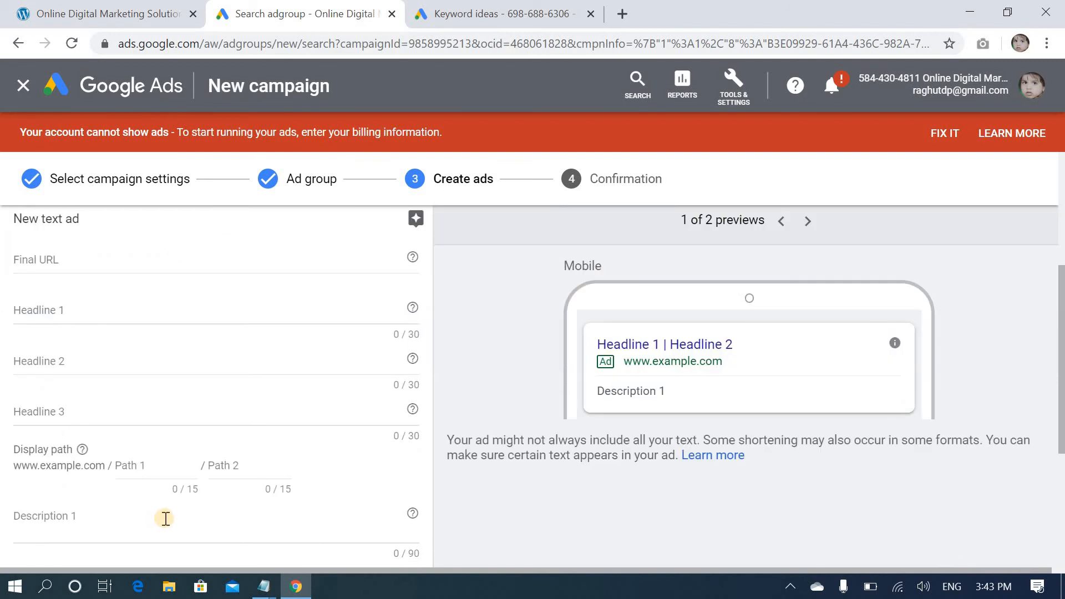
scroll(164, 519, "up", 5)
scroll(83, 422, "down", 2)
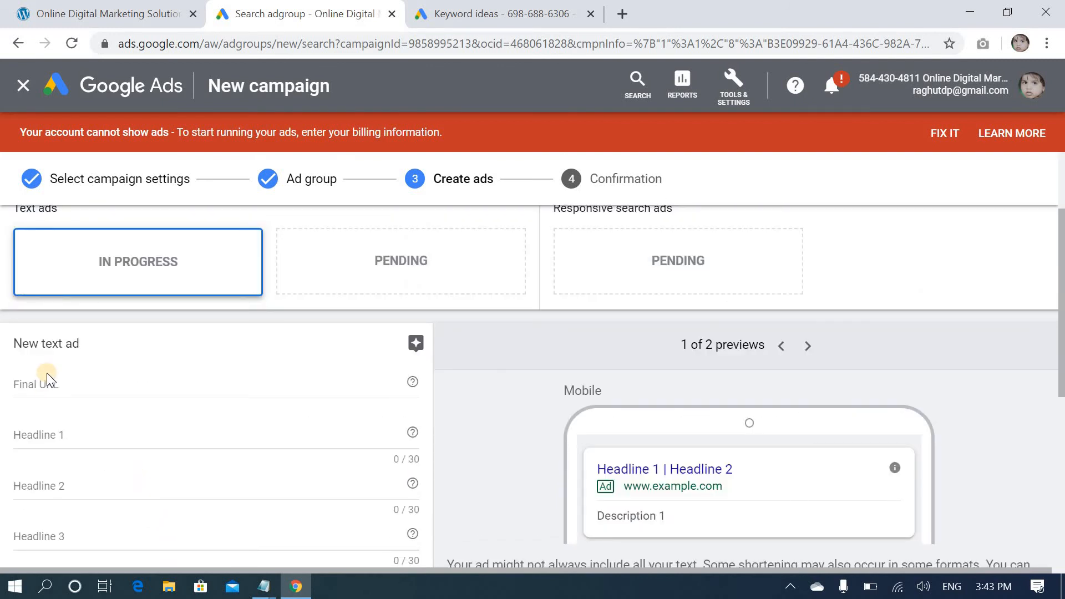
left_click(48, 380)
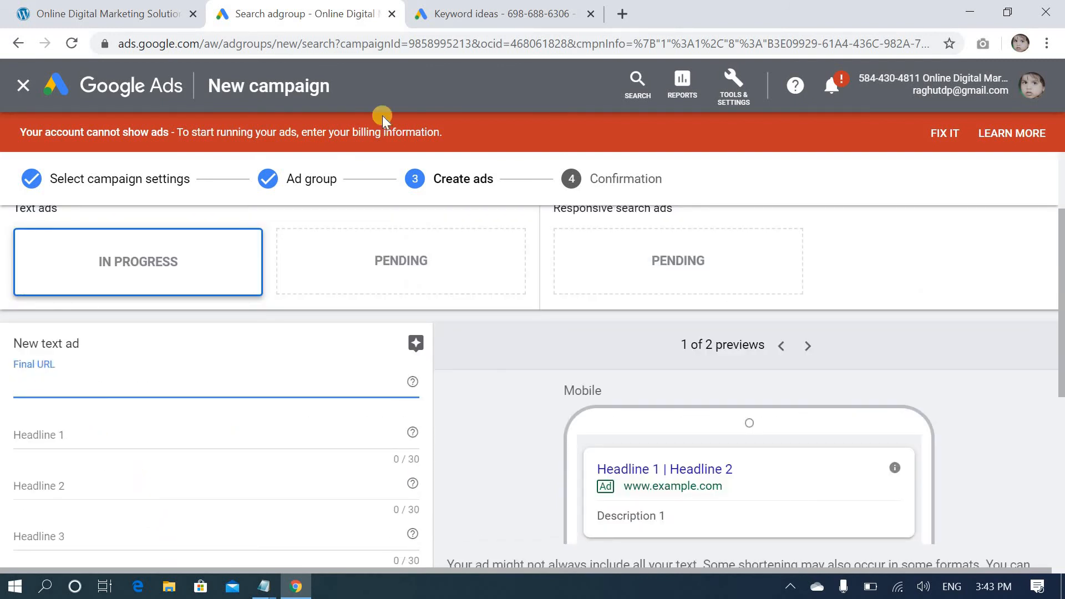
left_click(49, 21)
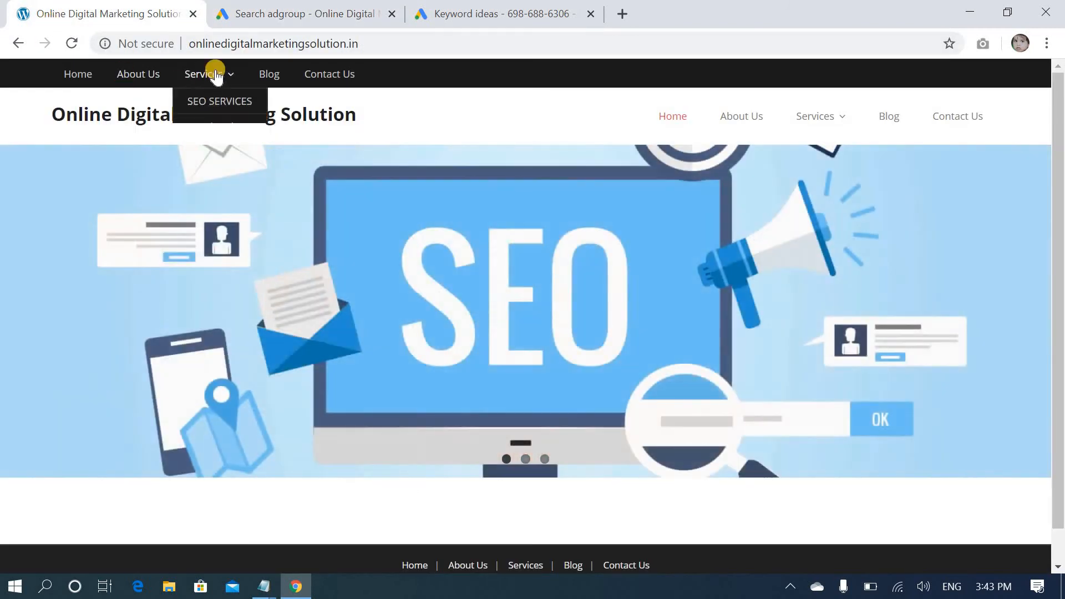
left_click(255, 45)
right_click(255, 45)
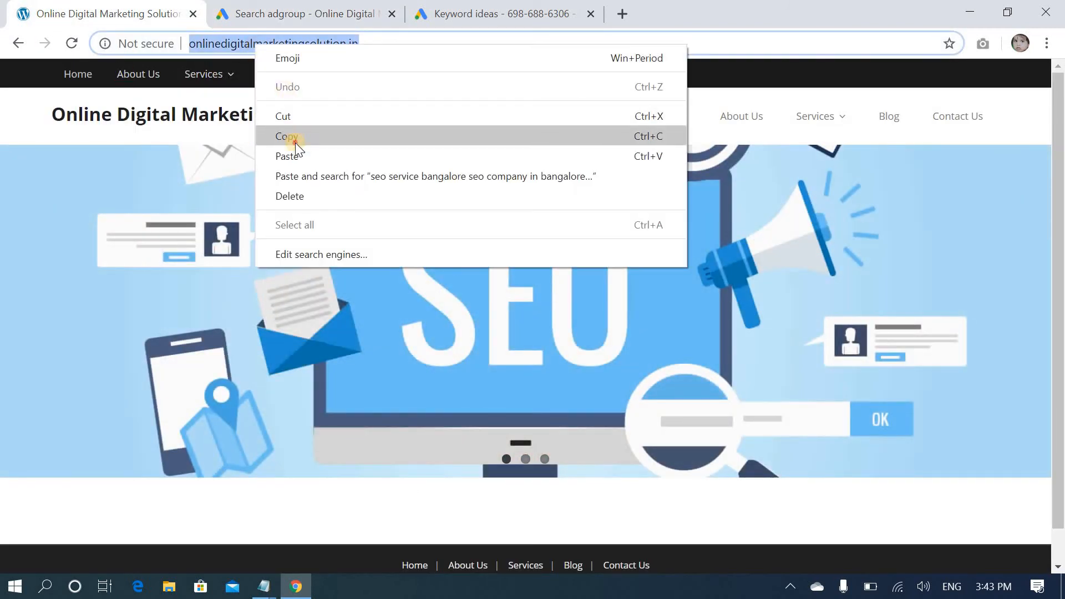
left_click(295, 139)
left_click(258, 15)
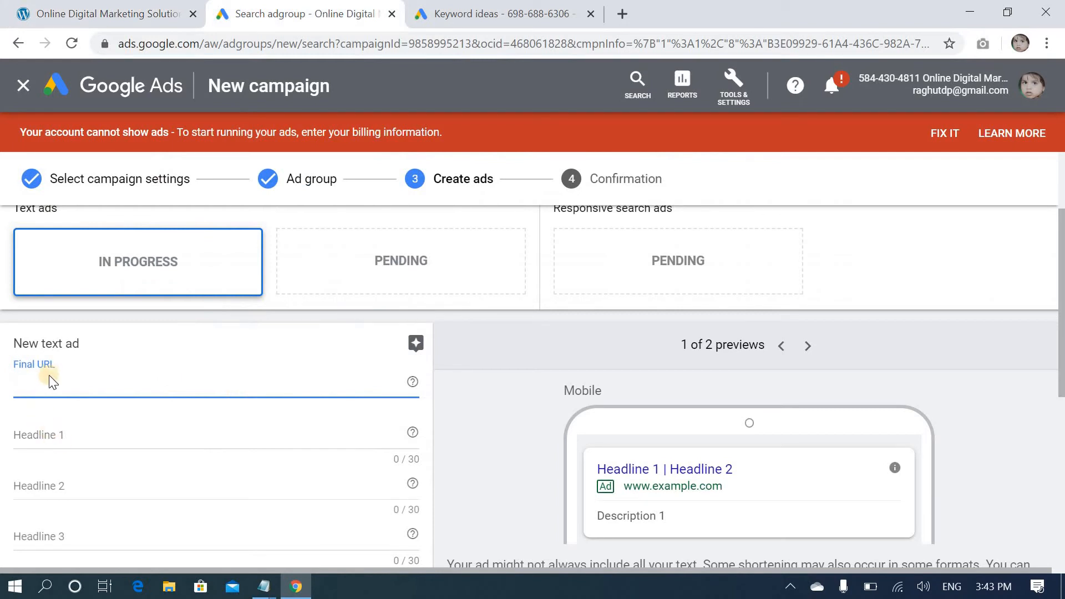
key("ctrl+v")
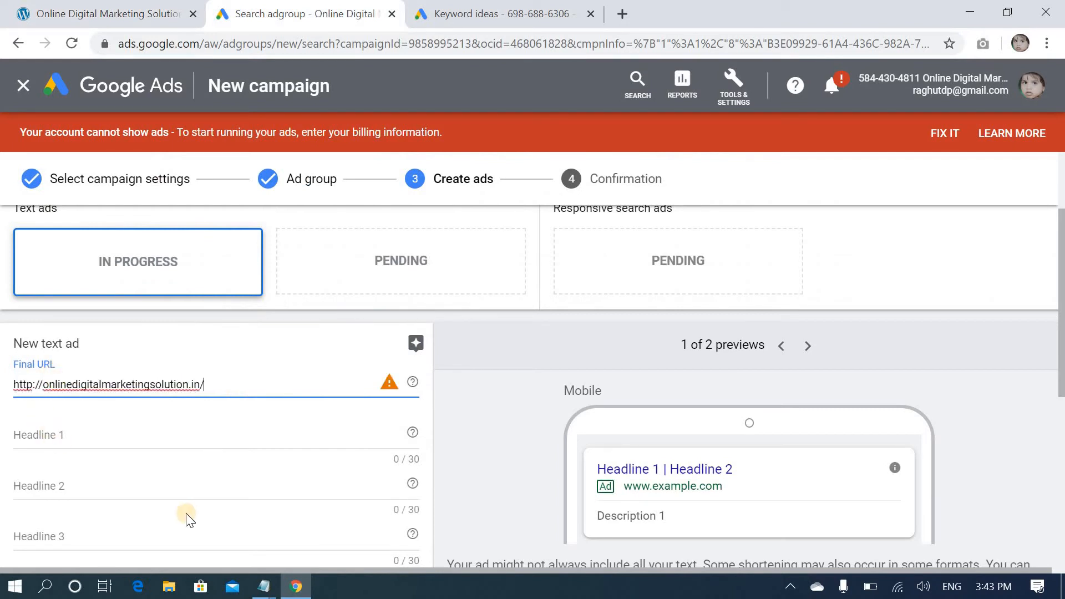
Fill in the text ad's three headlines and two descriptions from the SEO section of the Keywords Notepad file, with display path Seo/services
left_click(77, 436)
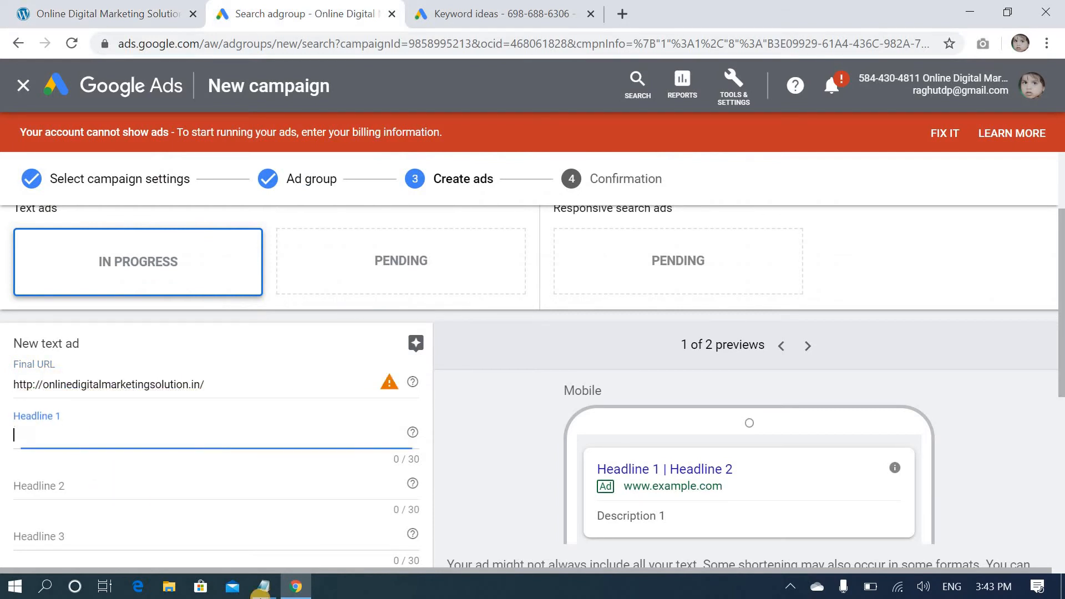
left_click(264, 586)
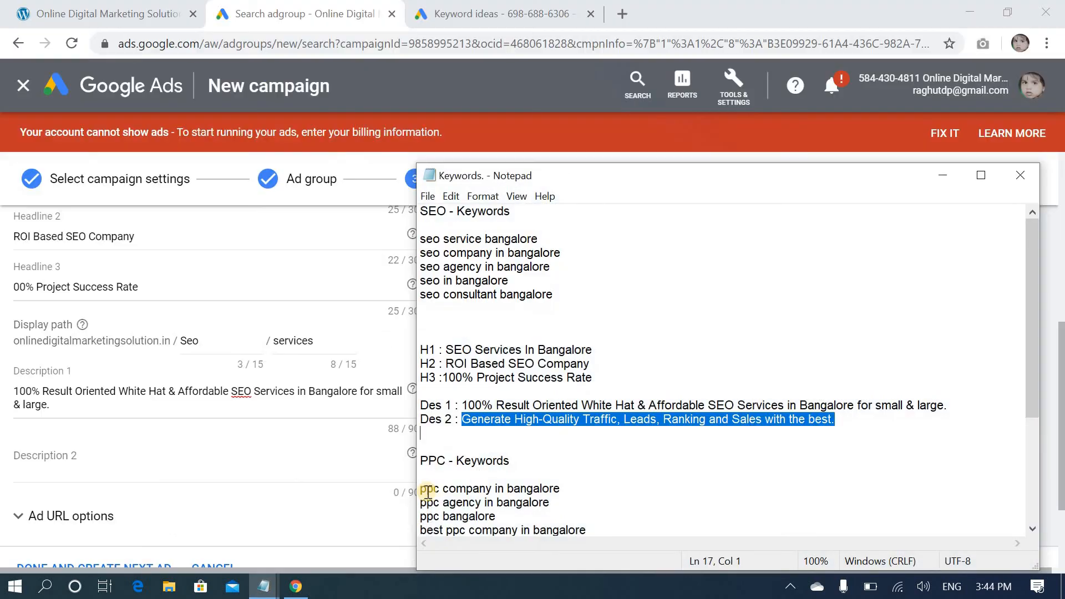
left_click(121, 458)
left_click(121, 459)
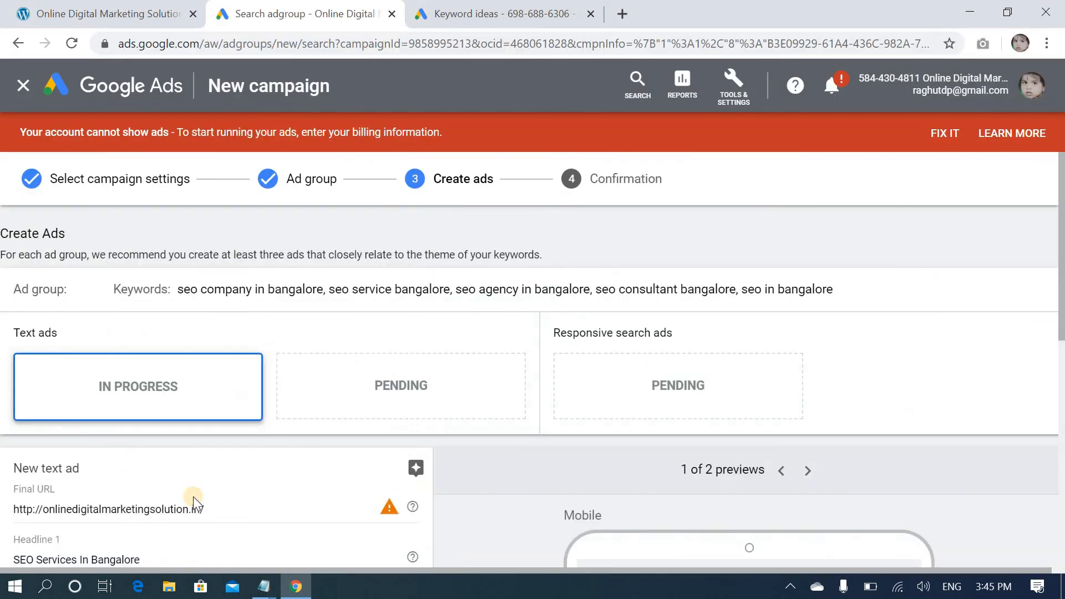
Review the completed text ad fields and compare its mobile and desktop previews
scroll(193, 497, "down", 2)
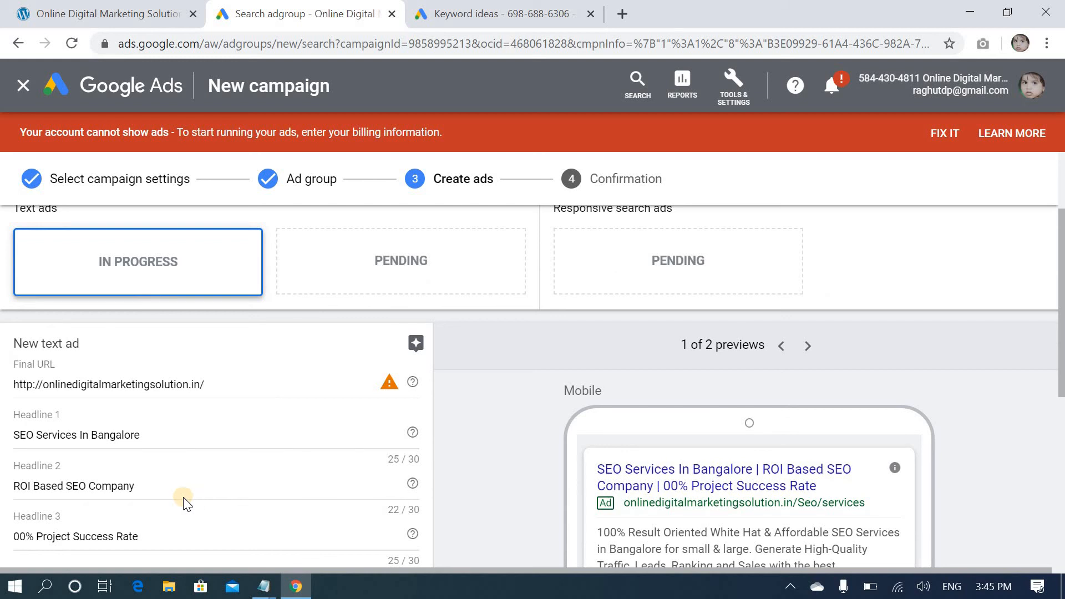
scroll(186, 503, "down", 4)
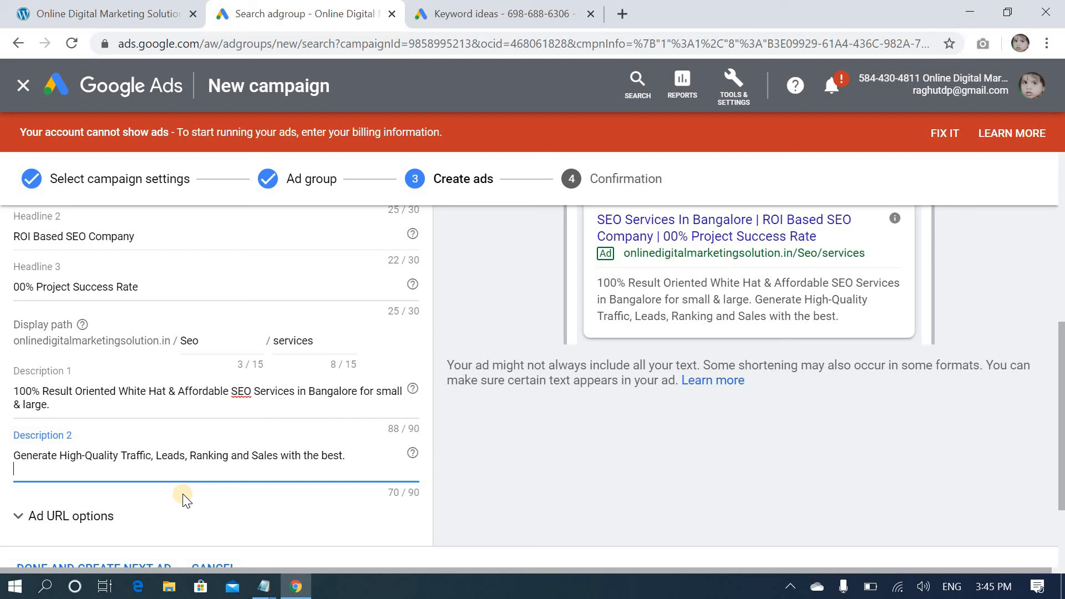
scroll(185, 503, "down", 2)
scroll(185, 502, "up", 6)
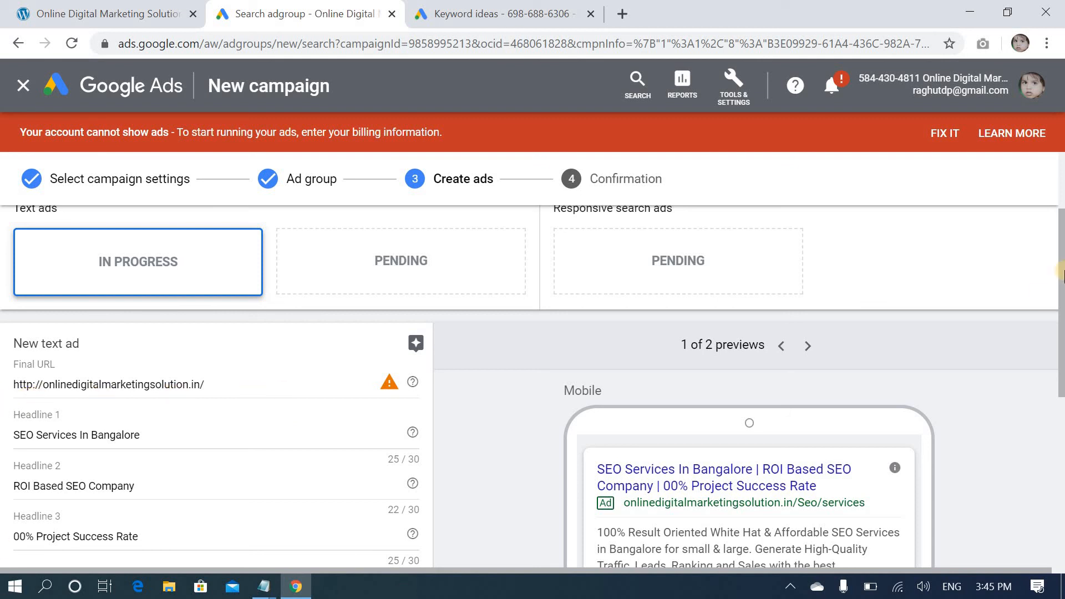
scroll(516, 392, "down", 2)
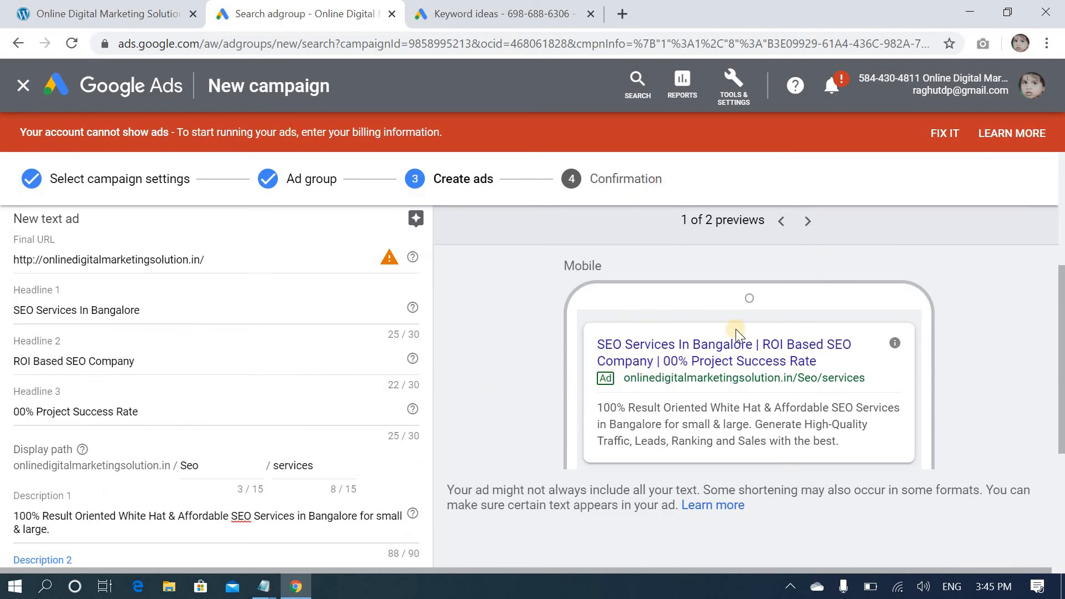
left_click(806, 222)
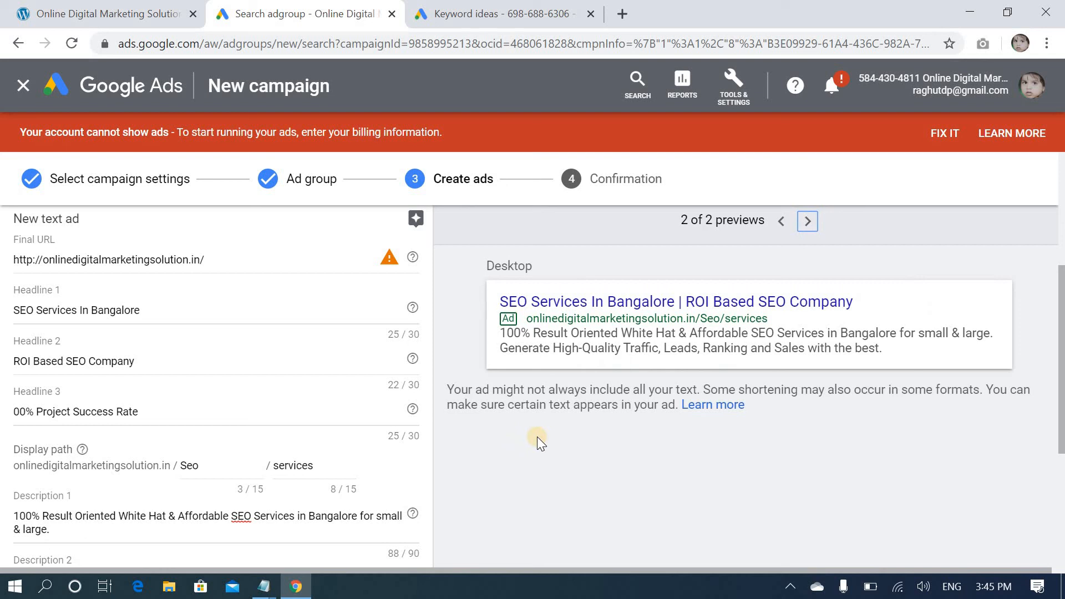
scroll(537, 437, "up", 3)
scroll(537, 438, "down", 1)
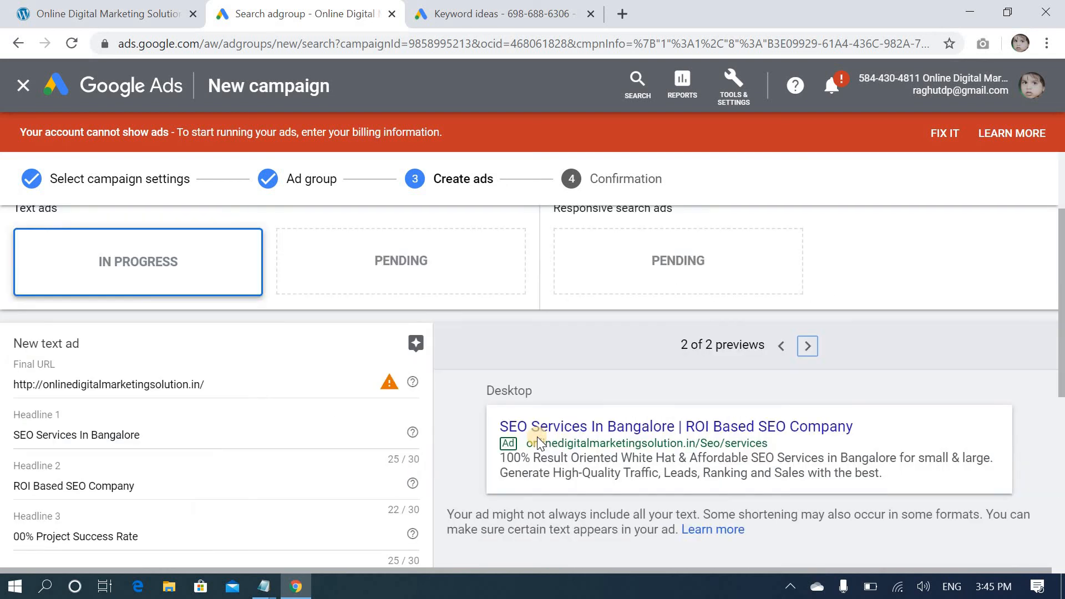
scroll(537, 438, "down", 2)
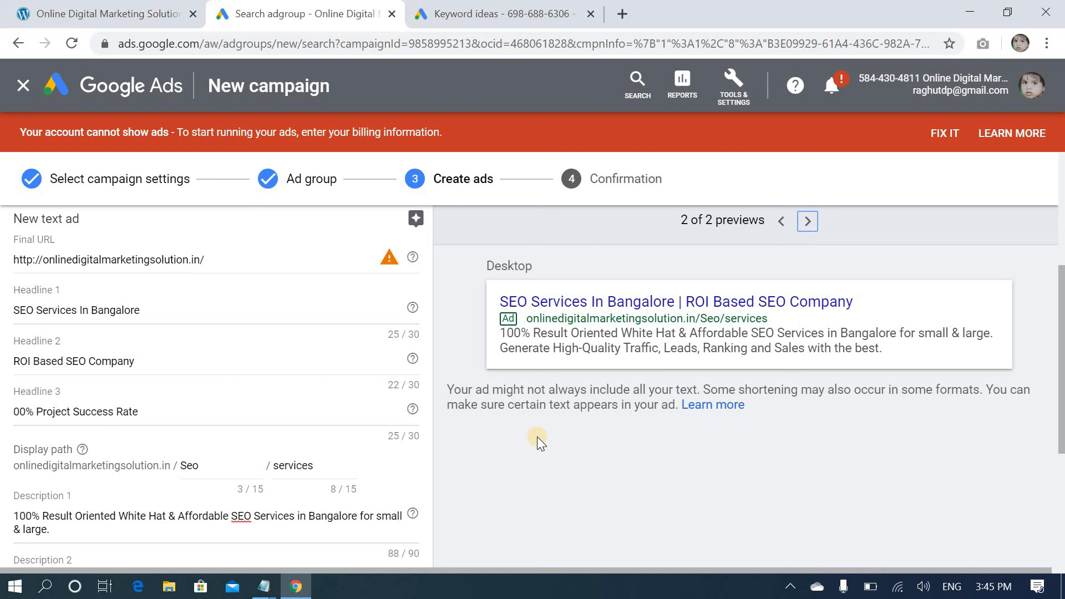
Save the text ad, continue to the confirmation stage, and review the campaign summary
scroll(440, 437, "down", 5)
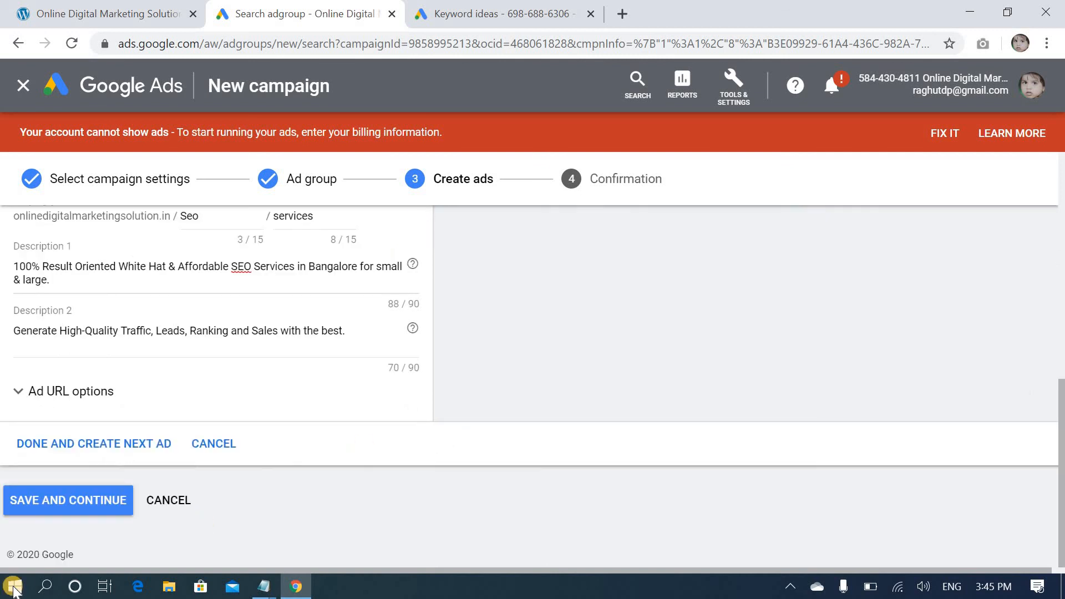
left_click(71, 503)
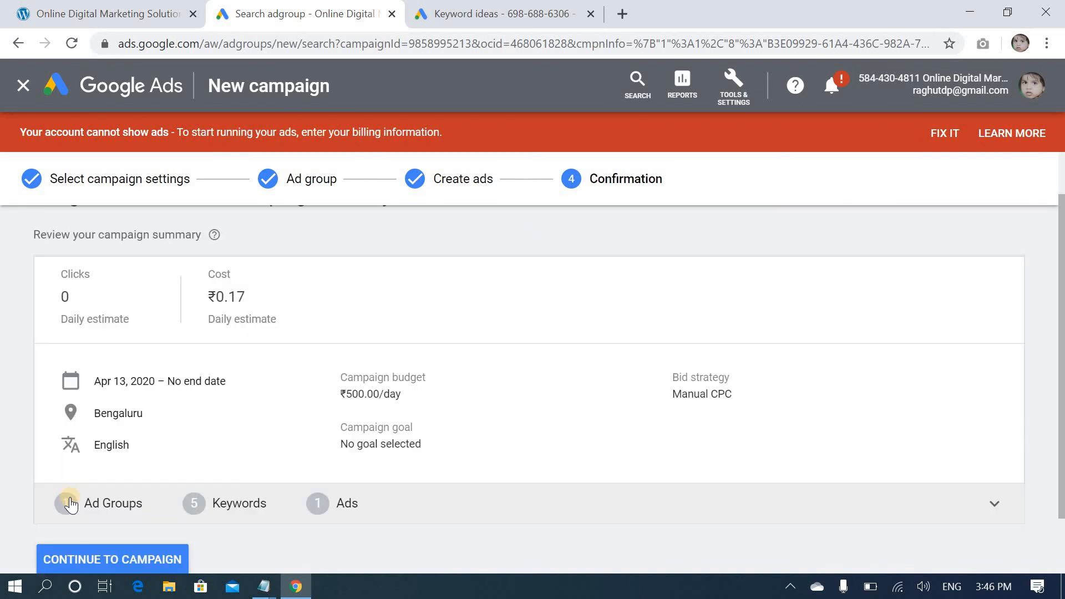
scroll(568, 419, "up", 1)
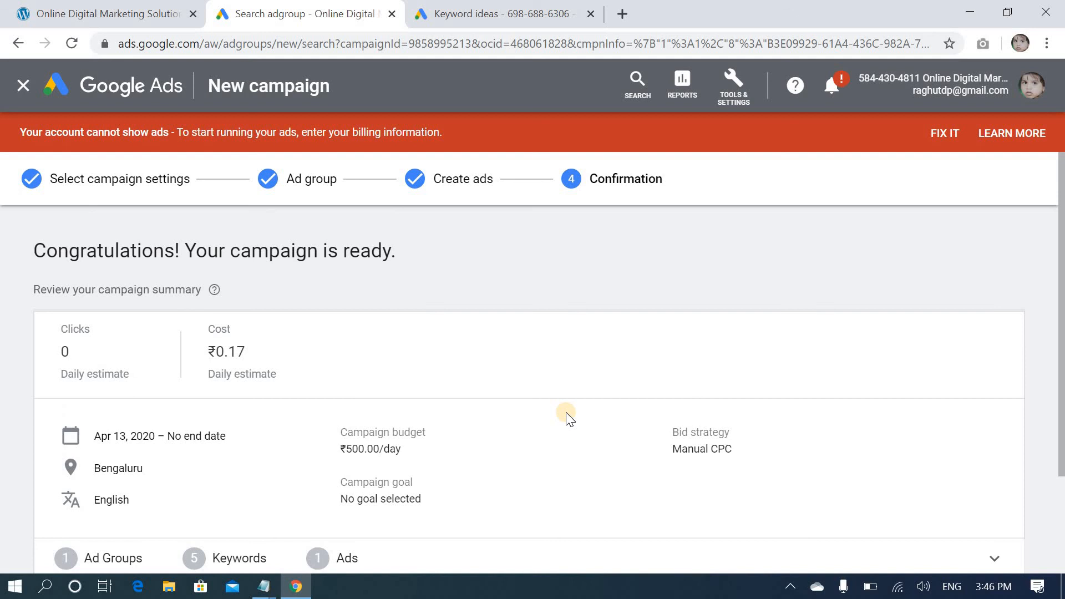
scroll(569, 419, "down", 2)
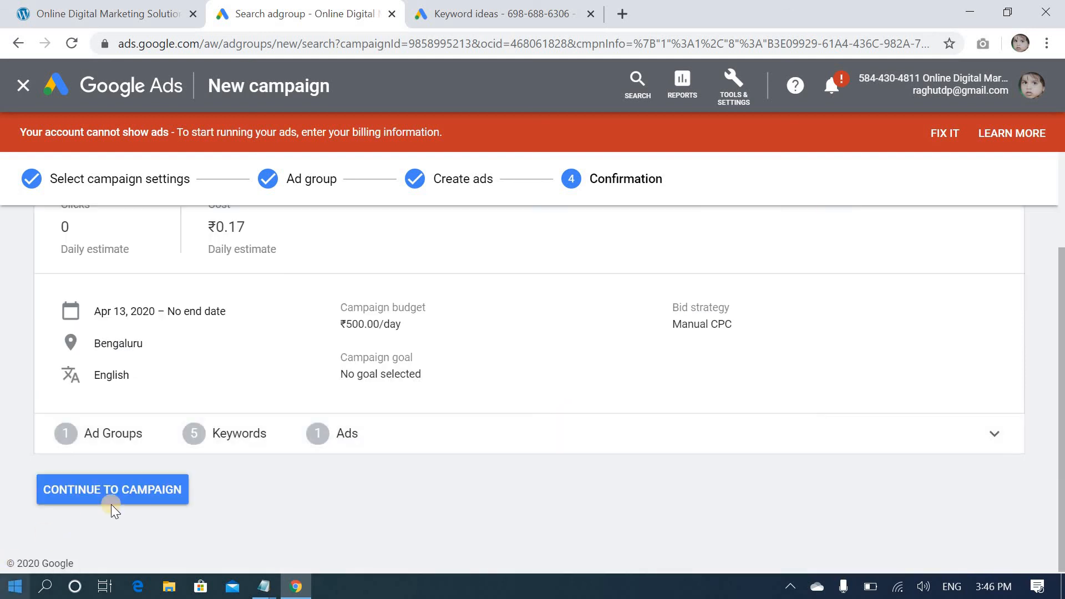